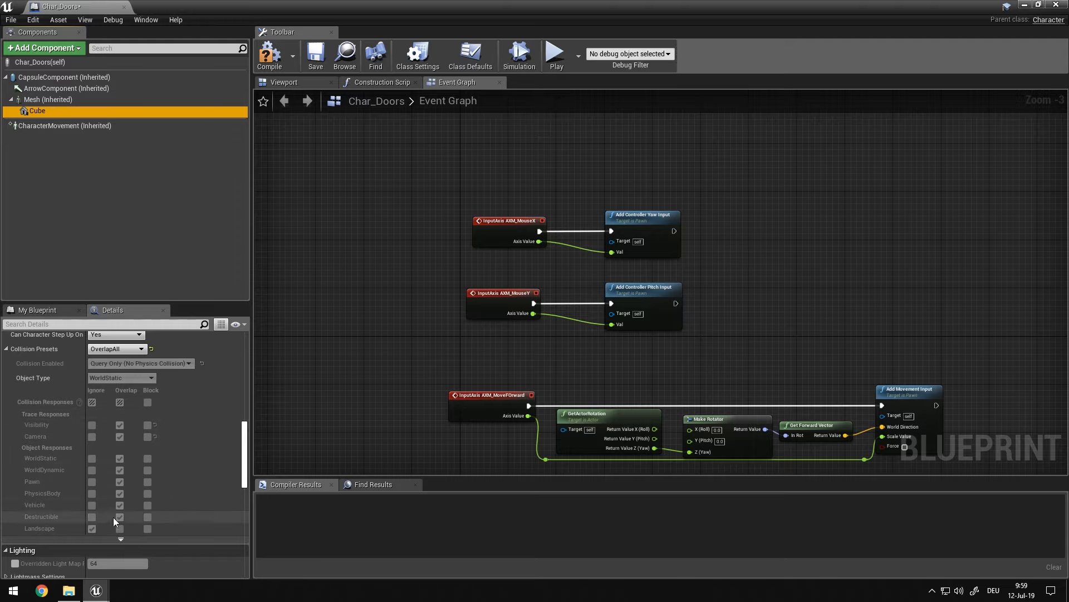
Compile the Char_Doors blueprint and minimize its window to return to the level editor
click(280, 69)
drag(554, 3, 448, 177)
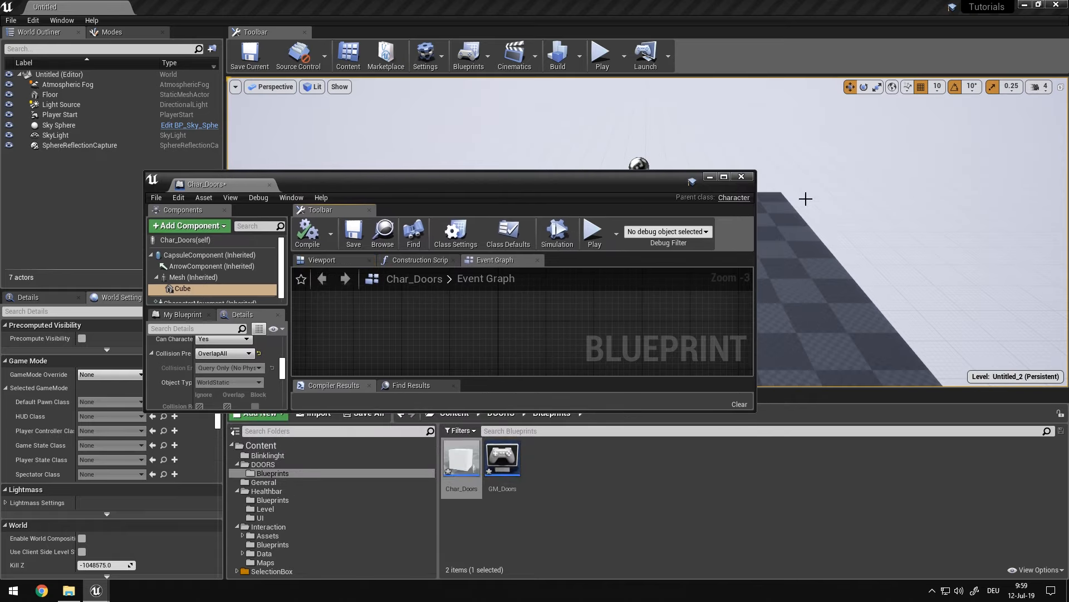
click(710, 177)
click(597, 488)
mouse_move(618, 264)
right_down()
mouse_move(724, 254)
mouse_move(618, 264)
right_up()
mouse_move(719, 267)
right_down()
mouse_move(744, 278)
mouse_move(719, 267)
right_up()
scroll(685, 281, up, 3)
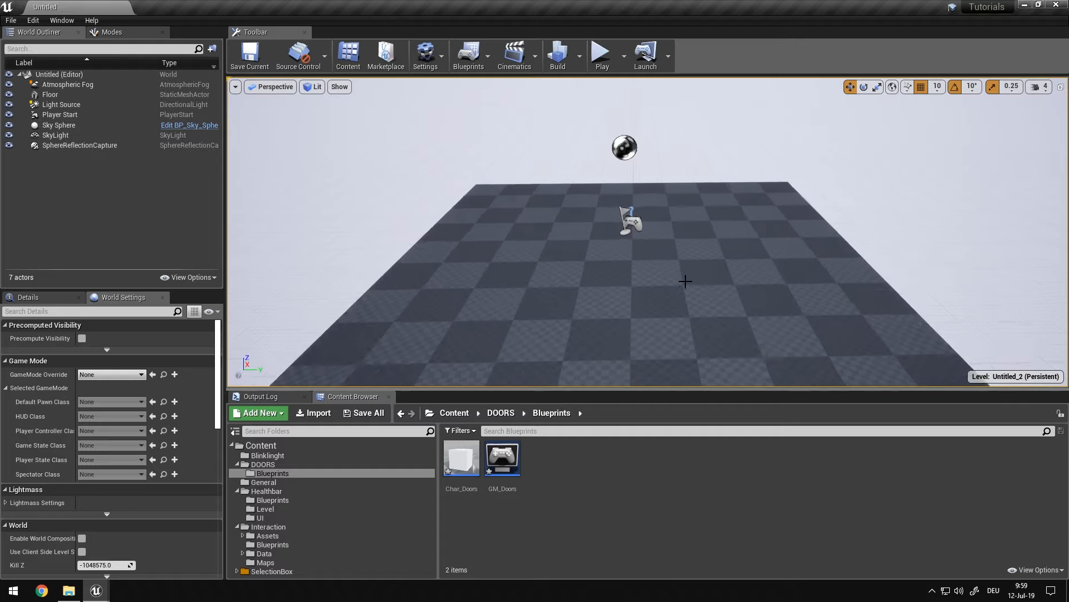
scroll(685, 281, up, 1)
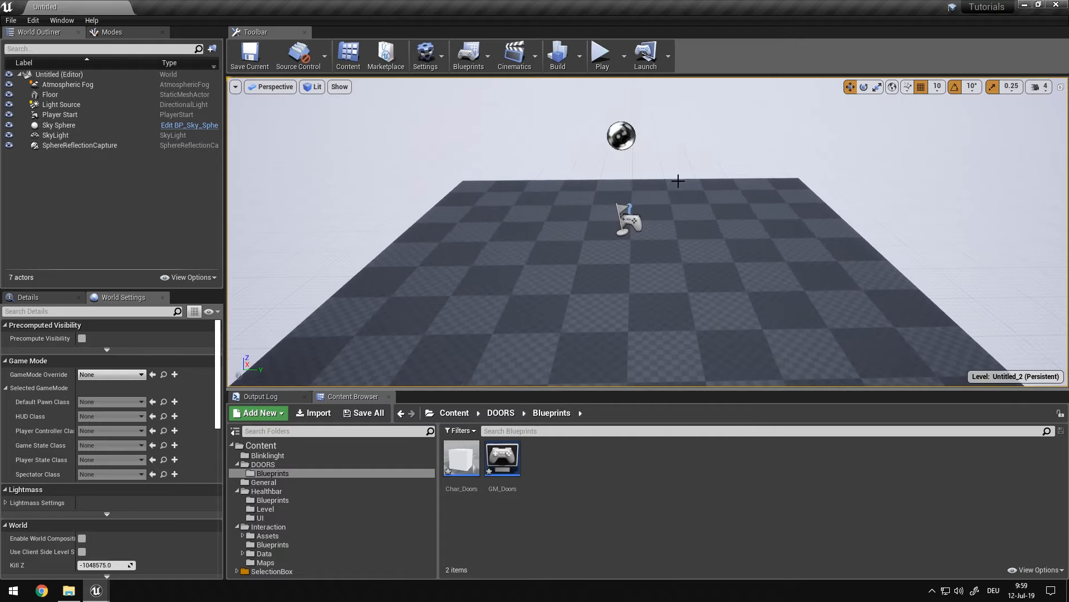
Launch Blender, close the extra blank window and dismiss the splash screen
key(super)
text(blender)
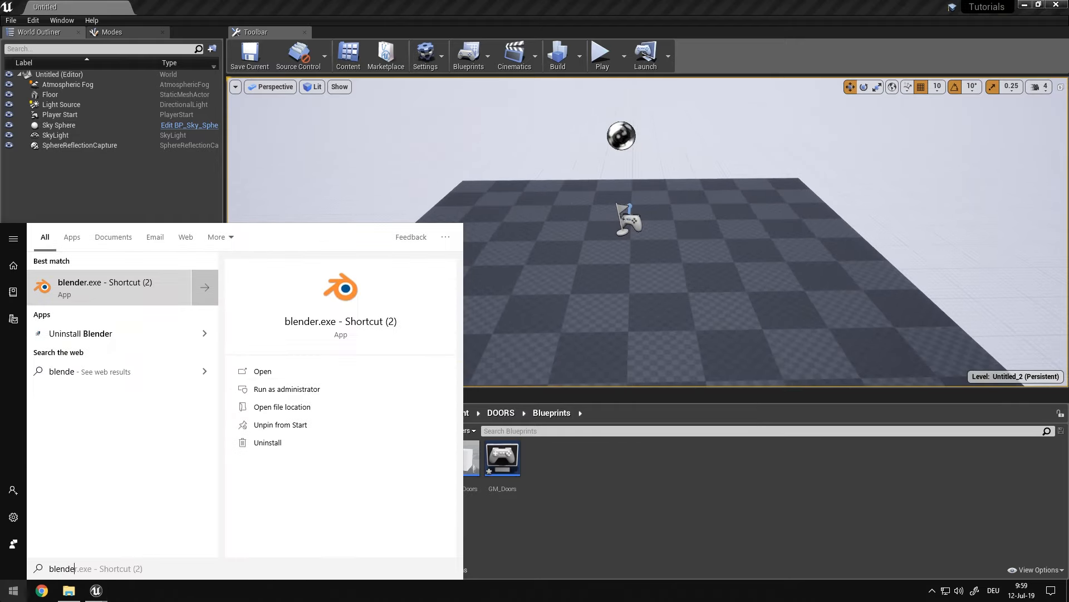
key(Down)
key(Return)
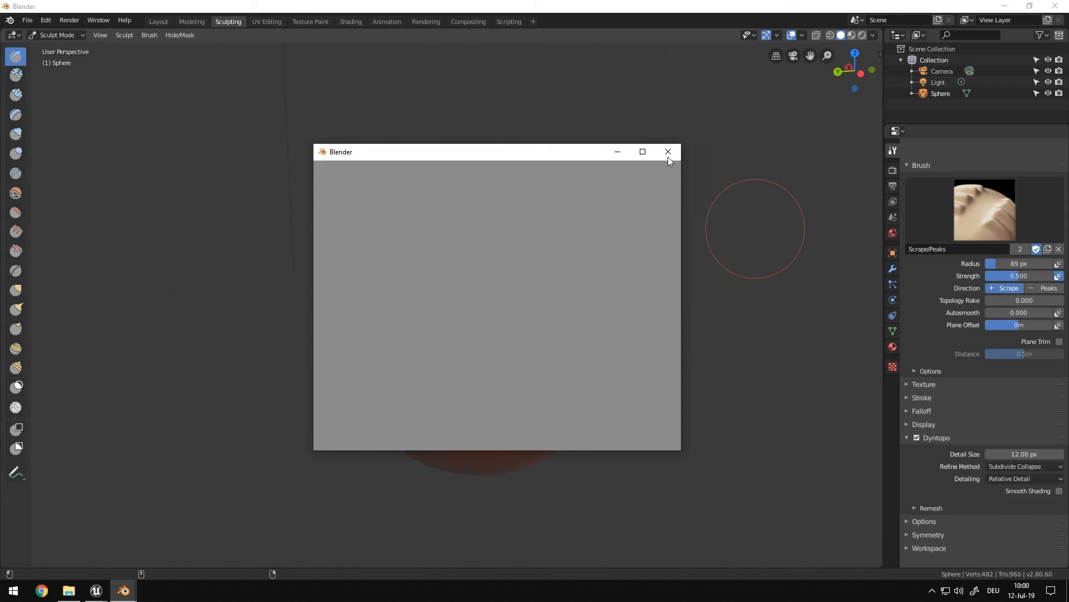
click(668, 154)
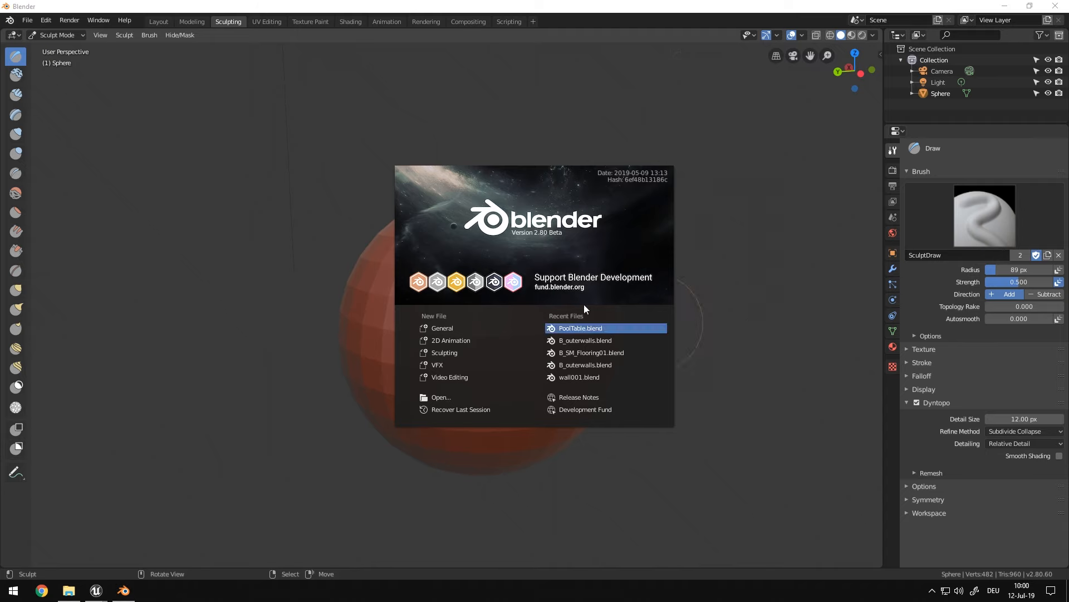
click(246, 157)
Switch to the Layout workspace and delete all default objects from the scene
click(165, 23)
middle_drag(452, 170, 613, 184)
scroll(499, 173, down, 1)
scroll(614, 189, down, 7)
key(a)
key(Delete)
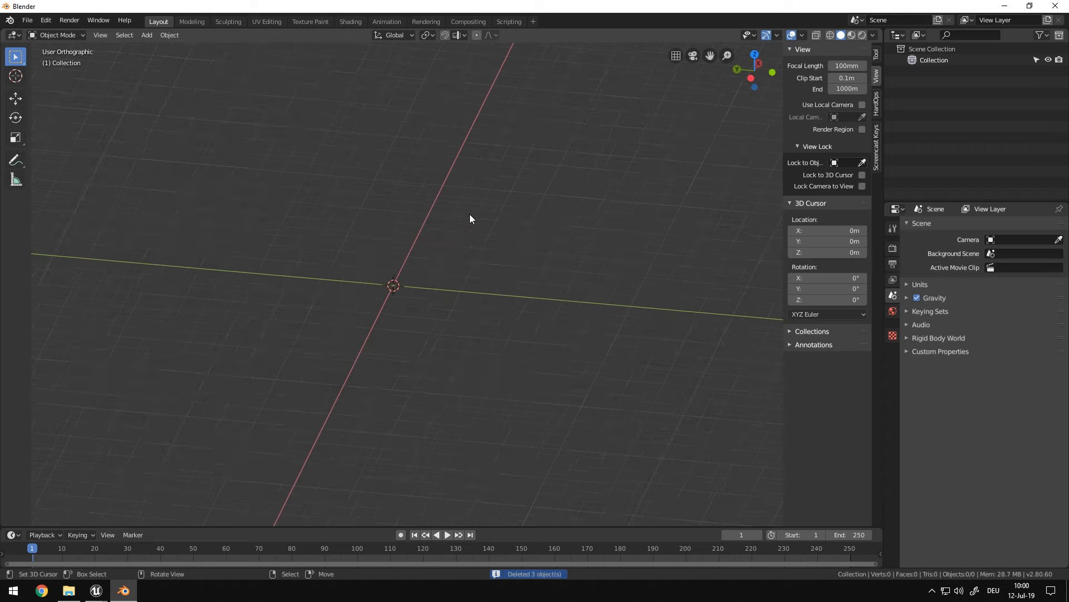
Add a cube mesh at the world origin and enter Edit Mode on it
key(shift+a)
mouse_move(417, 242)
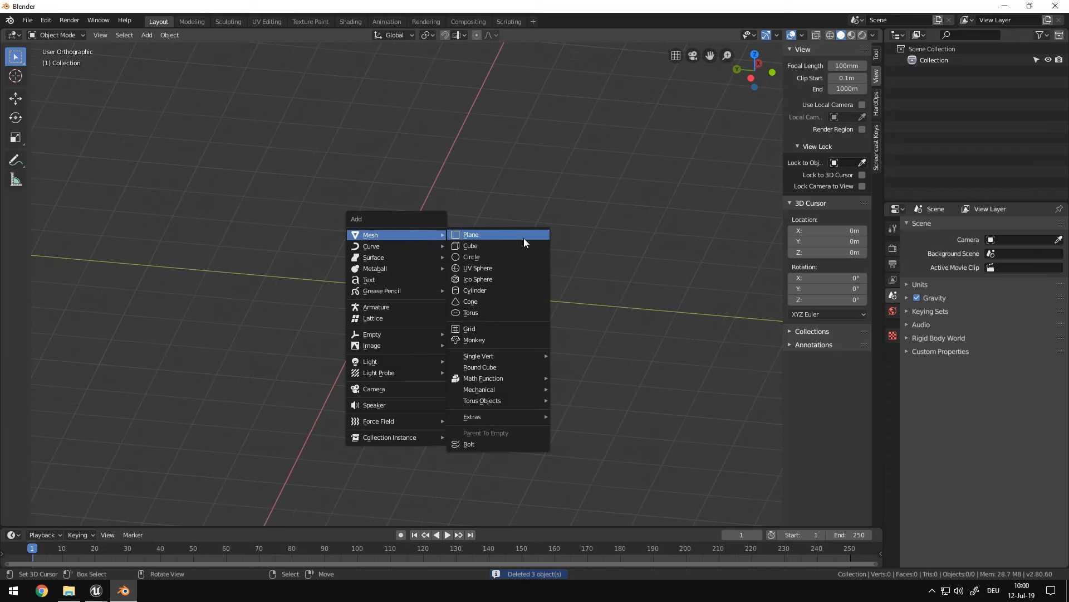
click(499, 245)
scroll(496, 251, up, 2)
middle_drag(492, 256, 527, 265)
key(Tab)
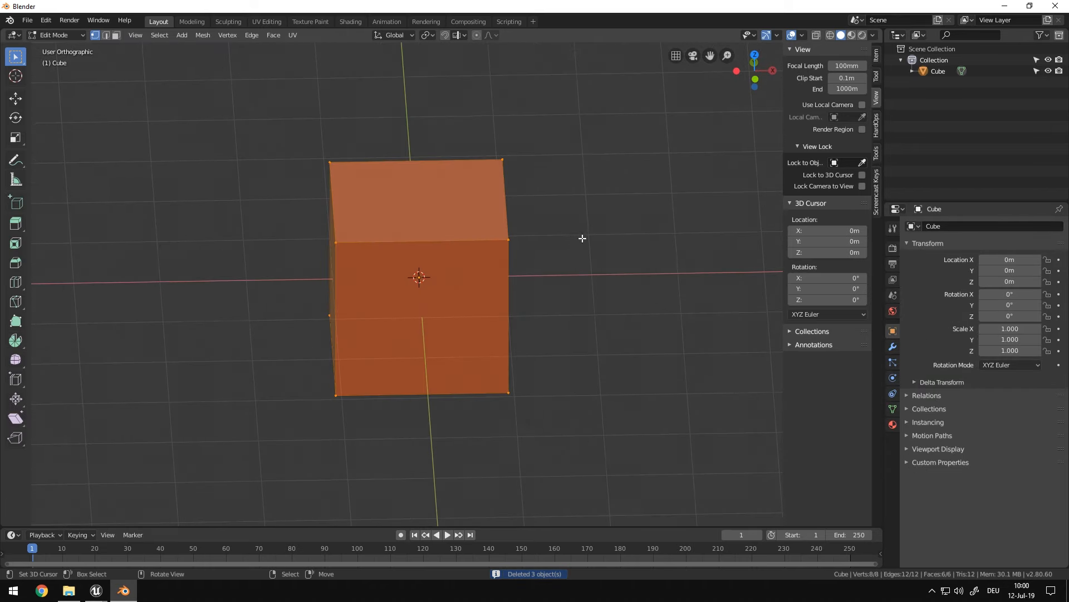
Scale the cube along the Y axis to about 0.1 to make a thin slab
middle_drag(575, 237, 604, 241)
key(KP_1)
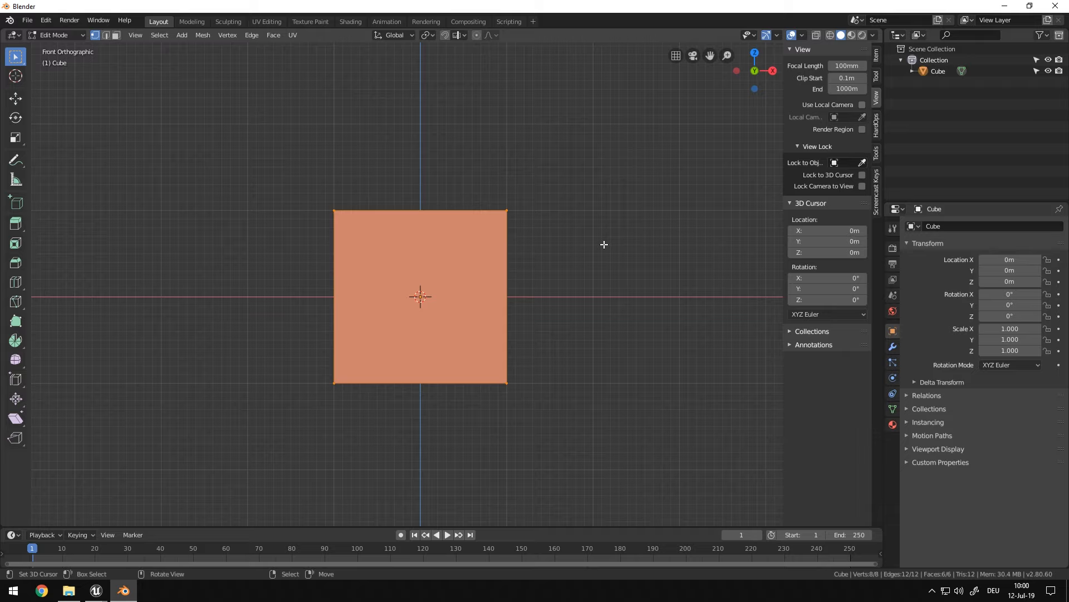
key(KP_8)
key(KP_8)
key(KP_8)
key(KP_8)
key(KP_4)
key(KP_4)
key(KP_4)
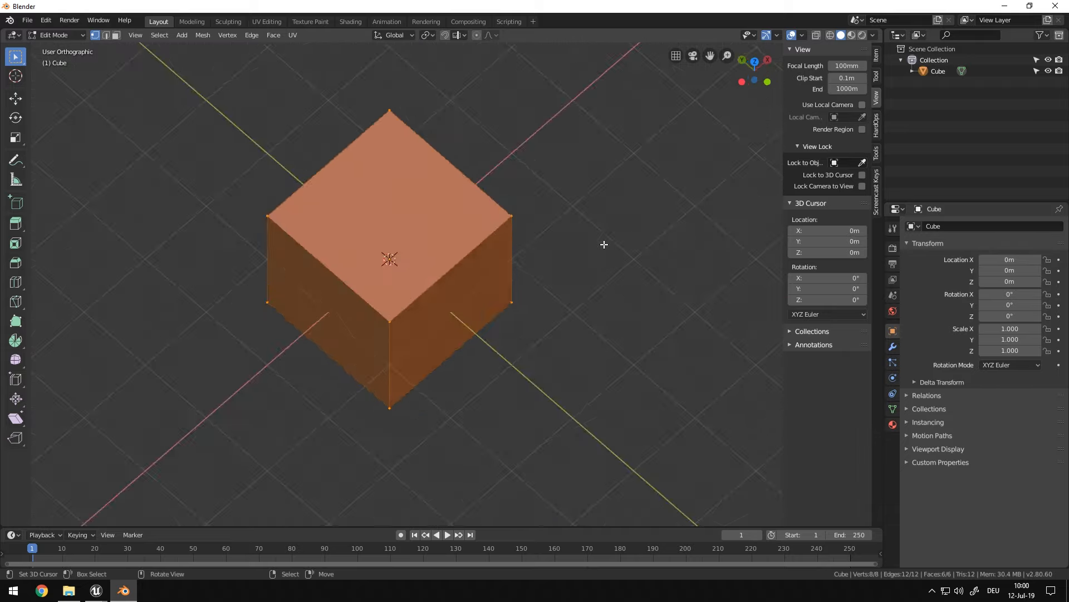
key(KP_4)
key(KP_4)
key(KP_4)
key(KP_8)
key(KP_8)
key(KP_2)
key(KP_2)
key(KP_2)
key(KP_2)
key(s)
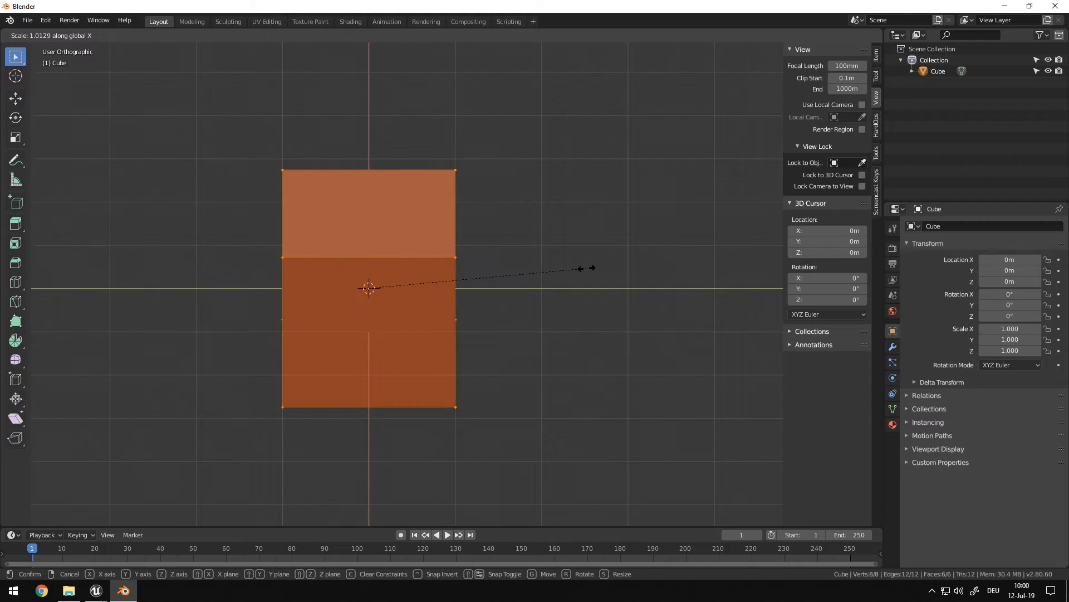
key(y)
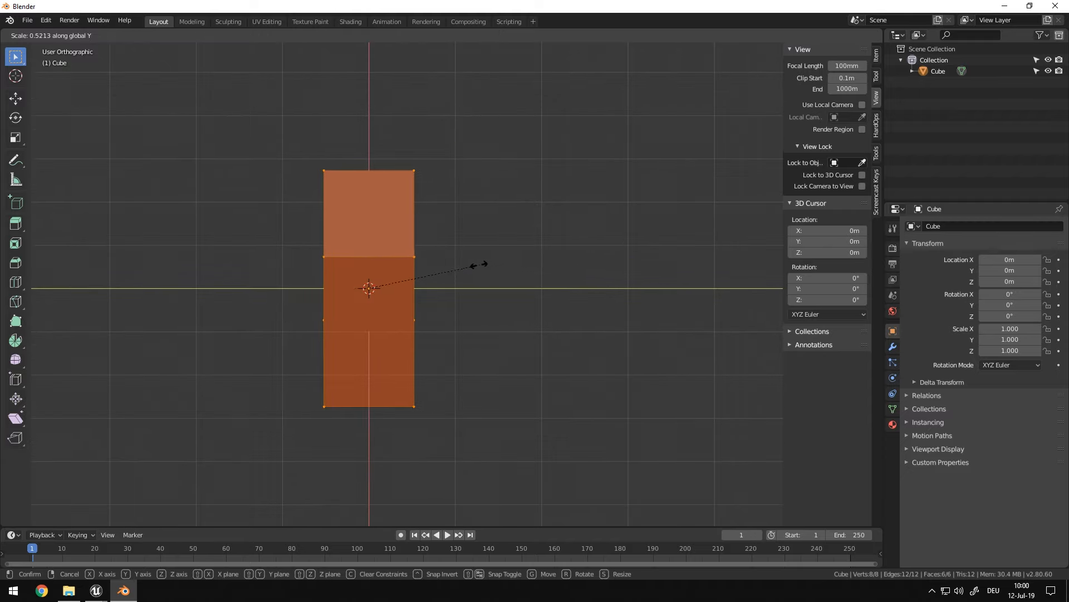
click(390, 267)
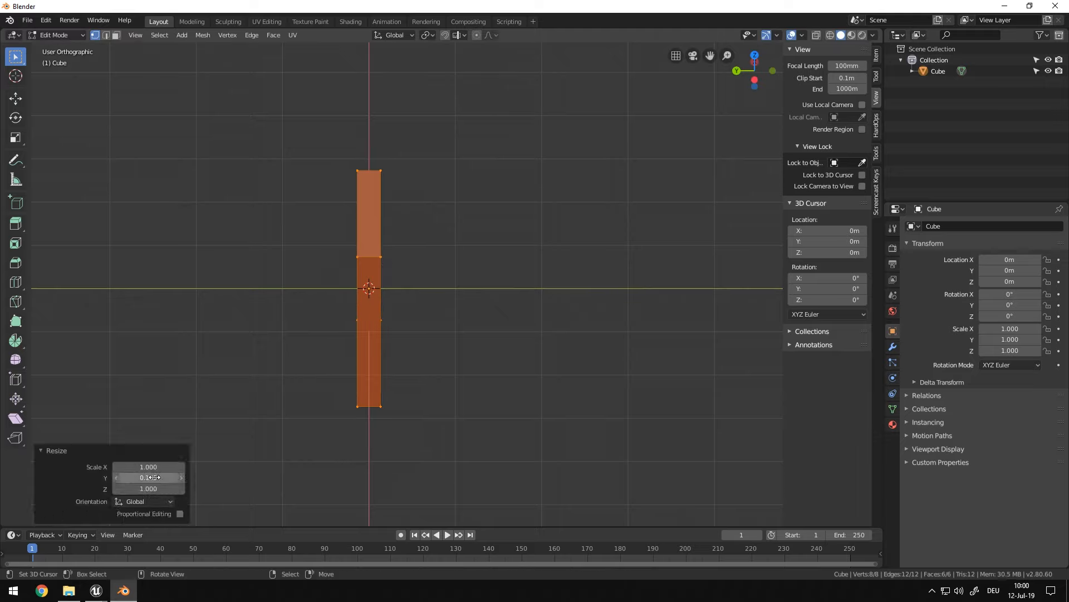
key(Return)
Select the slab's bottom face and set its Z position to 0 m
middle_drag(302, 488, 356, 415)
key(3)
click(389, 384)
middle_drag(389, 384, 475, 396)
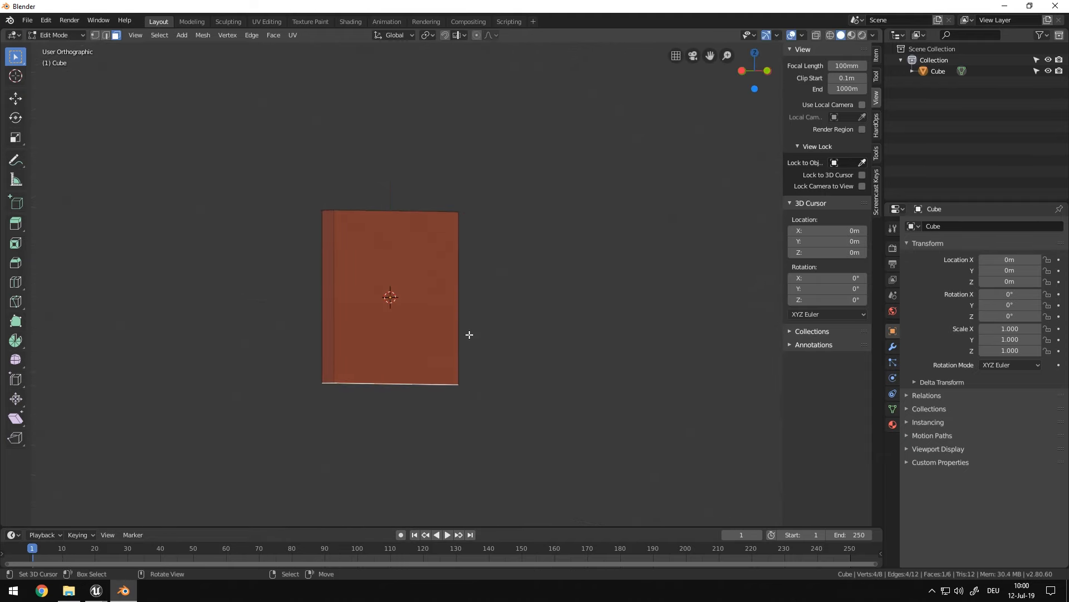
click(876, 56)
middle_drag(437, 360, 597, 338)
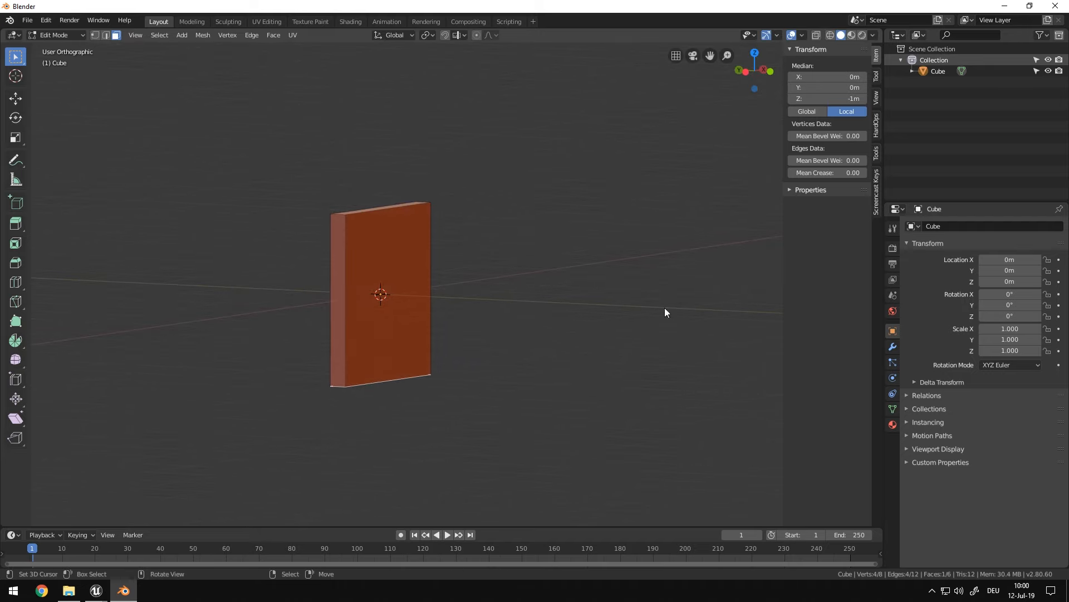
text(0)
key(Return)
Select the slab's top face and set its Z position to 1.8 m
click(385, 208)
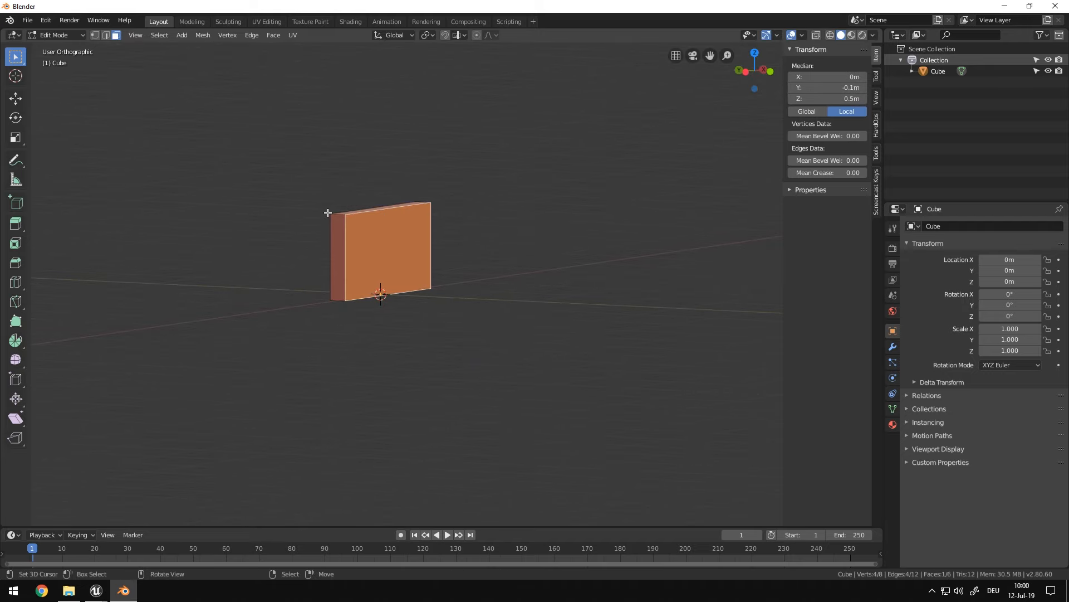
right_click(353, 212)
middle_drag(608, 219, 586, 229)
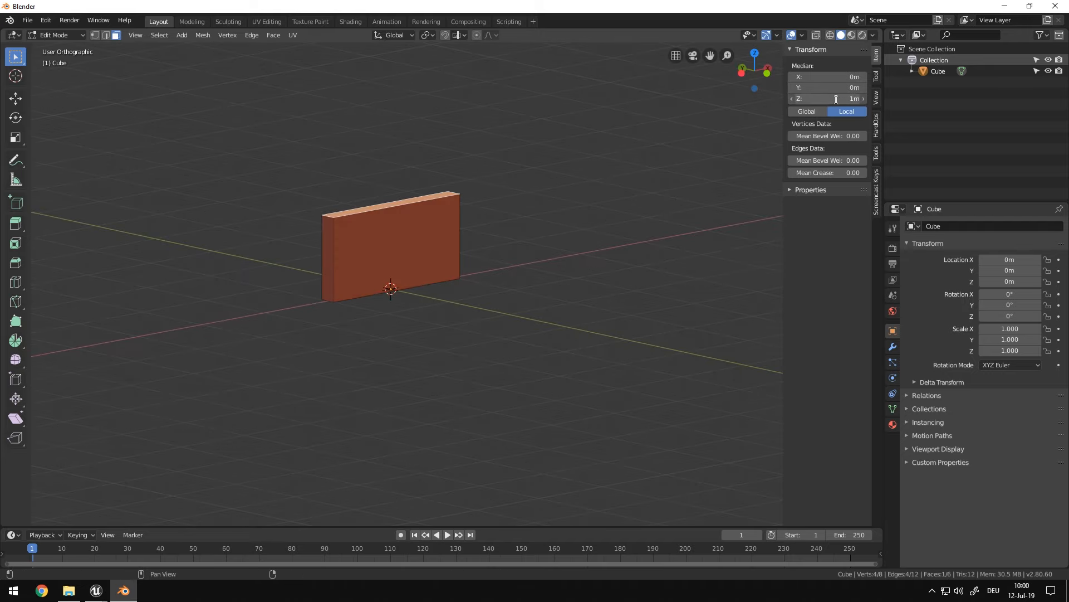
text(1.8)
key(Return)
Select the two narrow side faces and scale them along the X axis by 0.5
middle_drag(510, 314, 552, 253)
right_click(512, 231)
middle_drag(337, 239, 528, 219)
shift+right_click(317, 222)
middle_drag(316, 222, 652, 172)
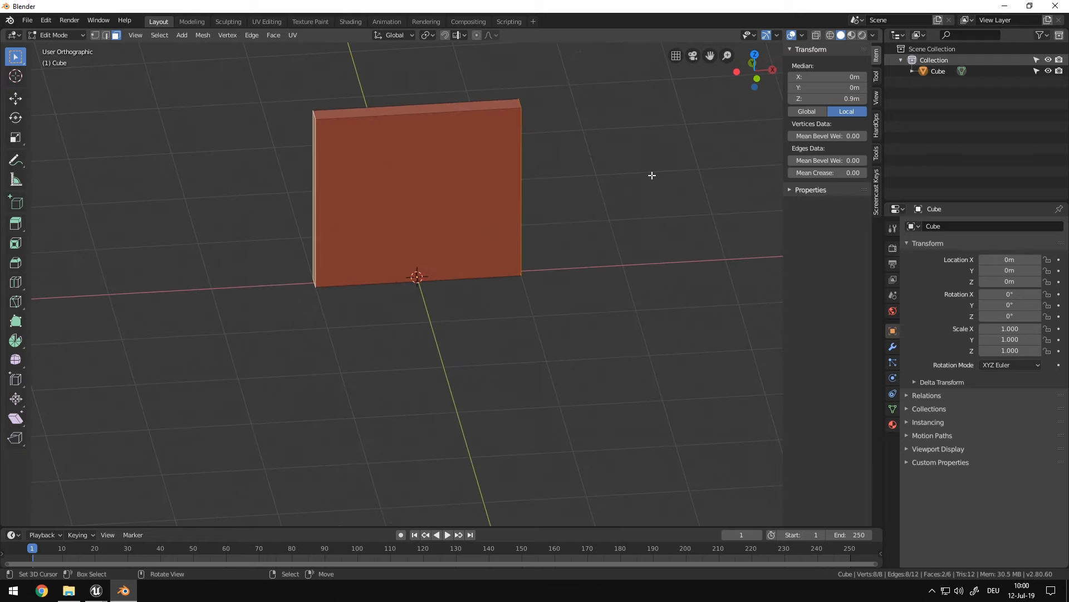
key(s)
key(x)
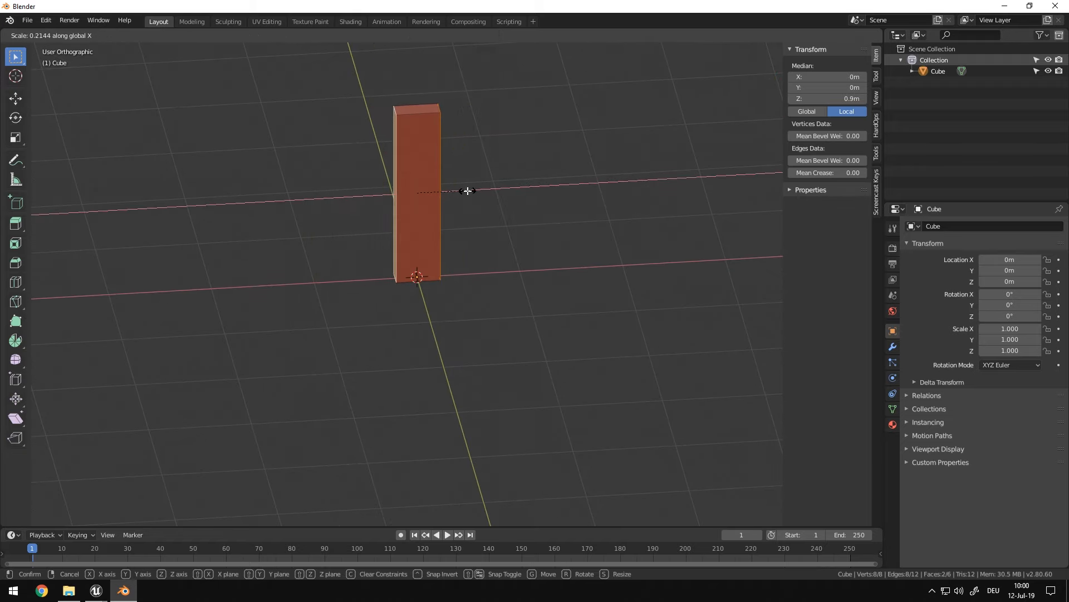
click(464, 189)
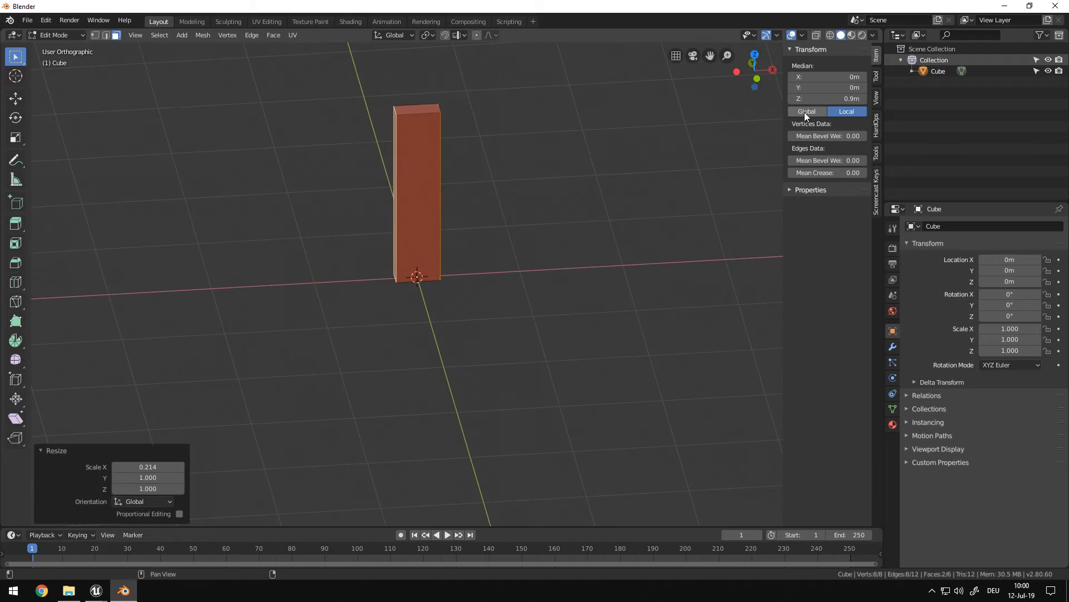
click(144, 471)
text(0.4)
key(Return)
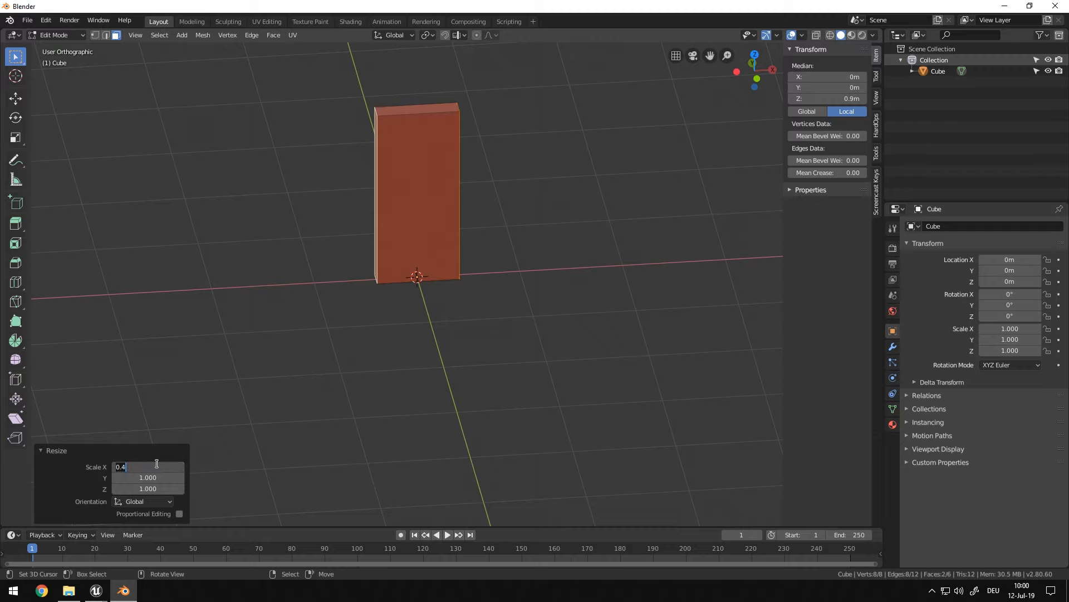
click(157, 463)
text(0.5)
key(Return)
Select the whole mesh and halve its thickness by scaling it 0.5 along the Y axis
middle_drag(489, 296, 299, 341)
scroll(535, 267, up, 3)
middle_drag(535, 267, 477, 341)
click(416, 301)
key(a)
key(s)
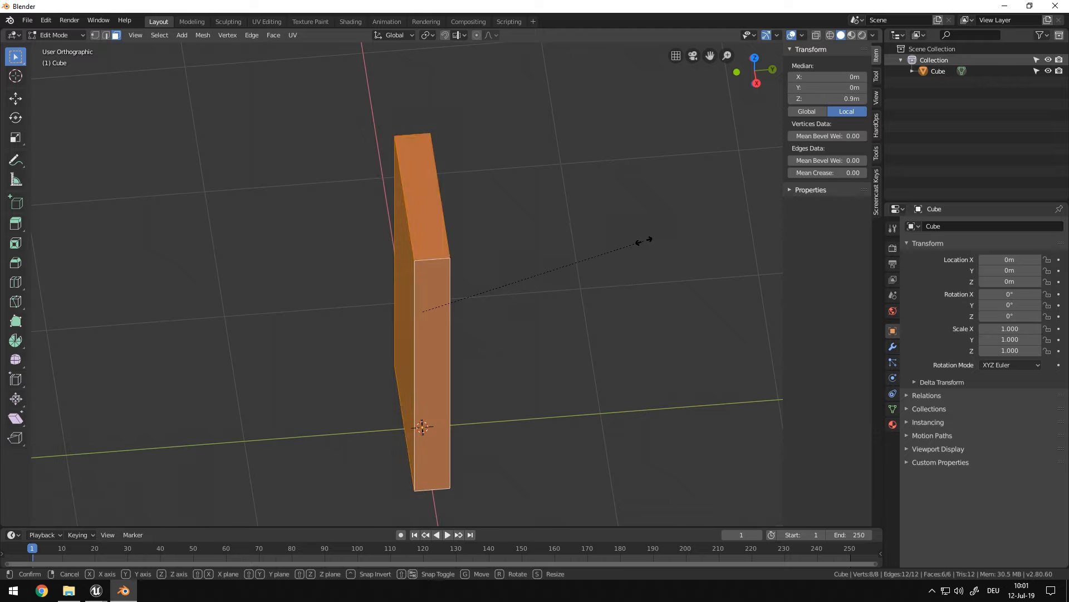
key(z)
key(y)
click(561, 266)
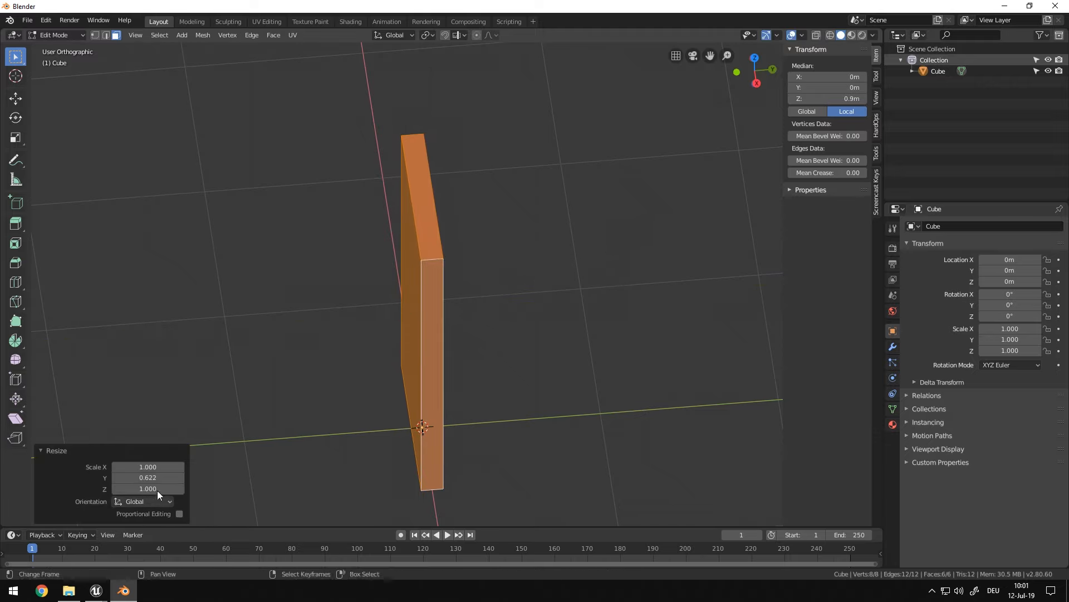
key(Return)
Move the whole mesh -0.5 m along X so its side edge meets the origin, and return to Object Mode
middle_drag(539, 310, 657, 293)
scroll(605, 350, down, 3)
middle_drag(491, 301, 496, 326)
scroll(567, 310, up, 2)
key(KP_7)
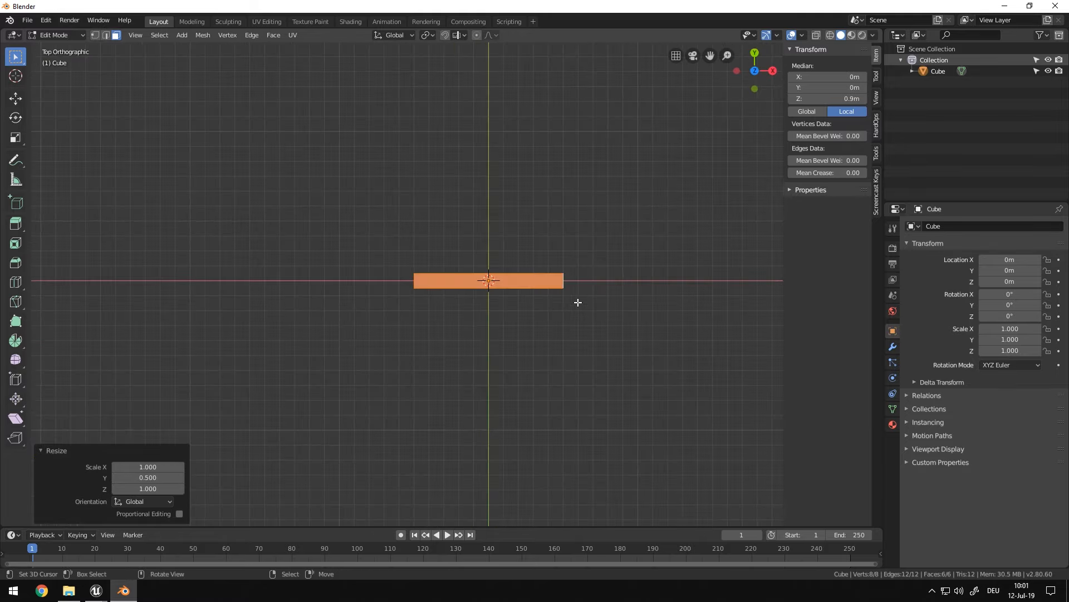
scroll(612, 305, up, 5)
shift+middle_drag(654, 306, 545, 325)
key(g)
key(y)
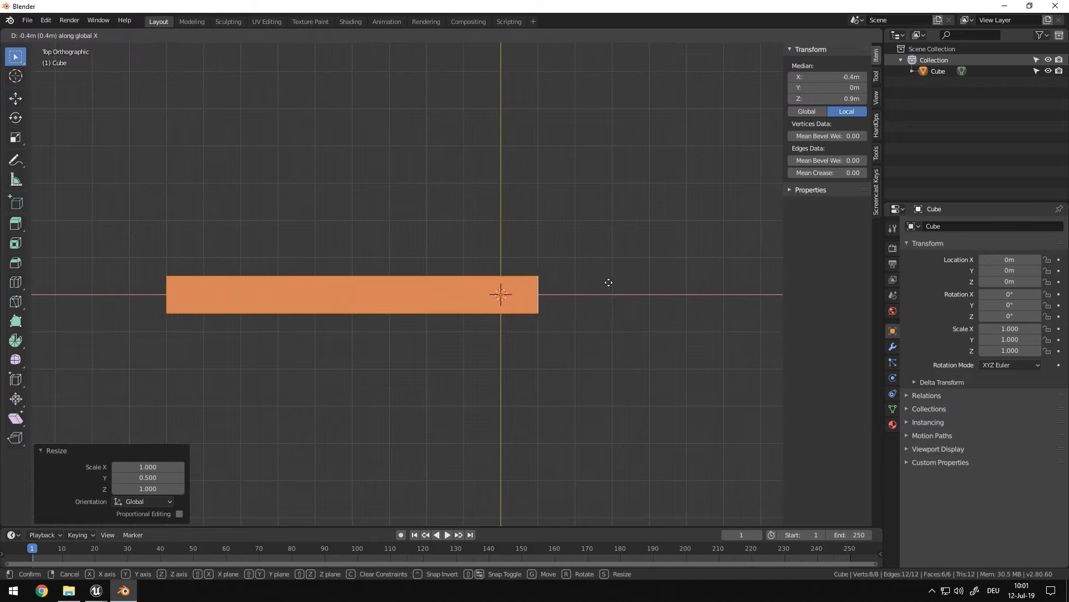
click(580, 282)
scroll(537, 303, up, 3)
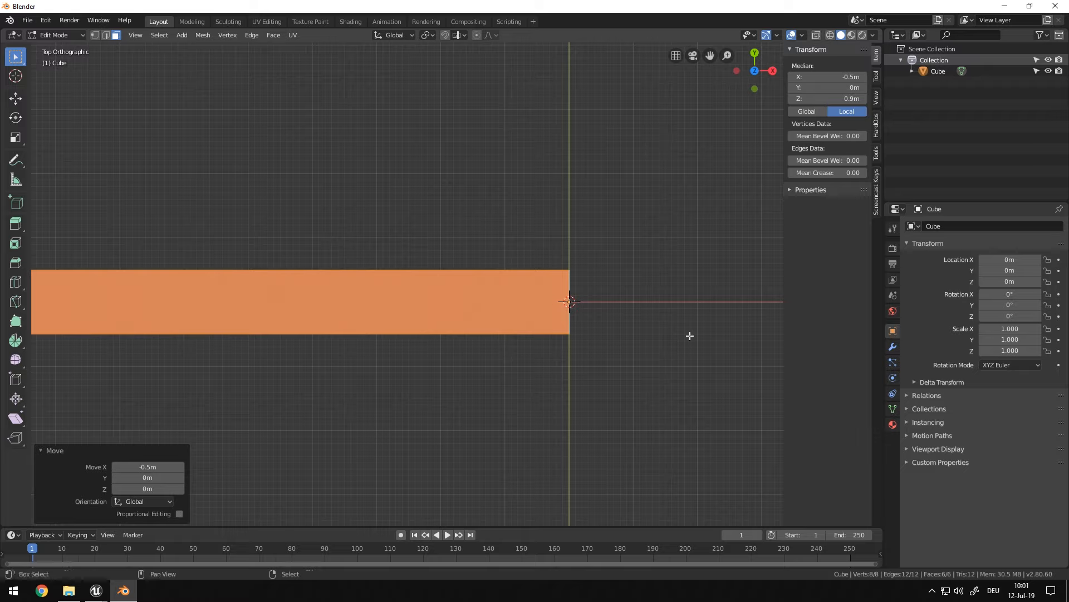
shift+middle_drag(615, 310, 449, 313)
scroll(400, 328, up, 7)
scroll(400, 328, up, 5)
key(Tab)
Export the door as an FBX file named testdoor.fbx to the Desktop folder
middle_drag(400, 407, 207, 292)
scroll(402, 386, down, 6)
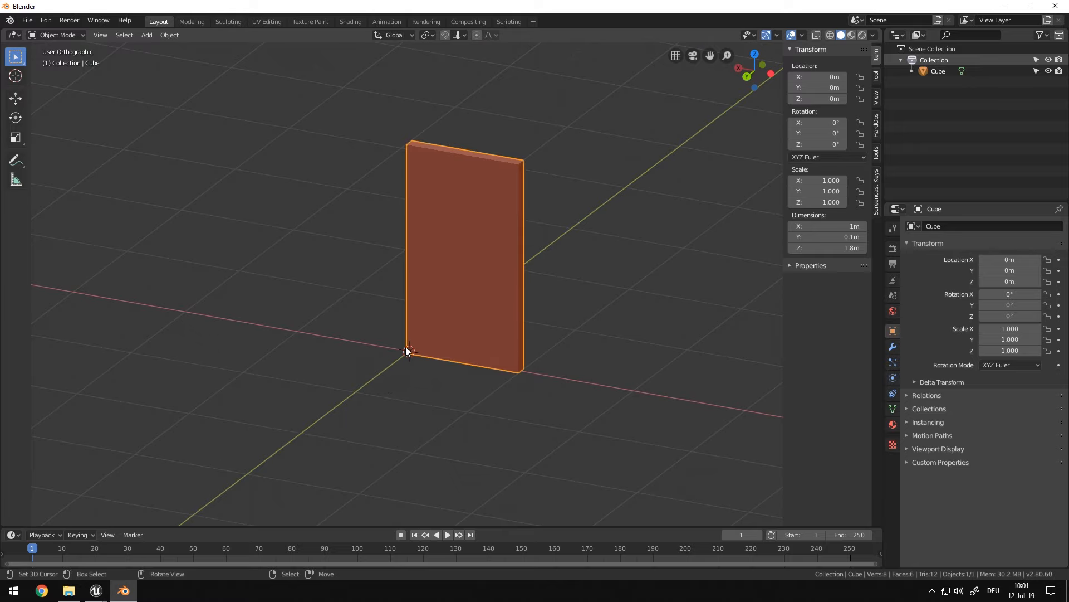
middle_drag(460, 352, 467, 308)
key(KP_1)
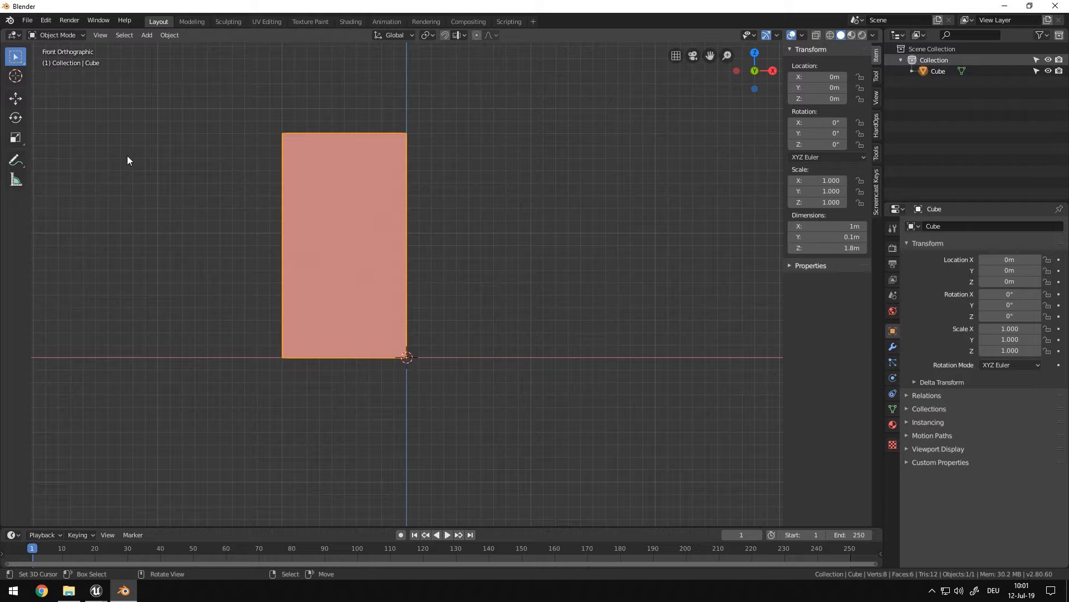
click(31, 24)
mouse_move(112, 234)
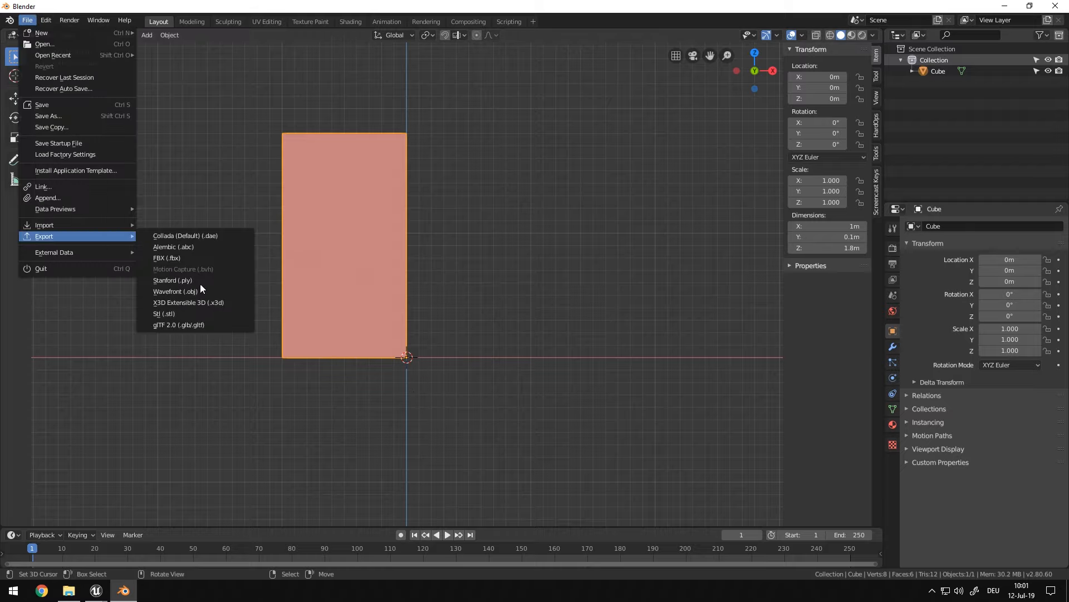
click(203, 259)
click(39, 92)
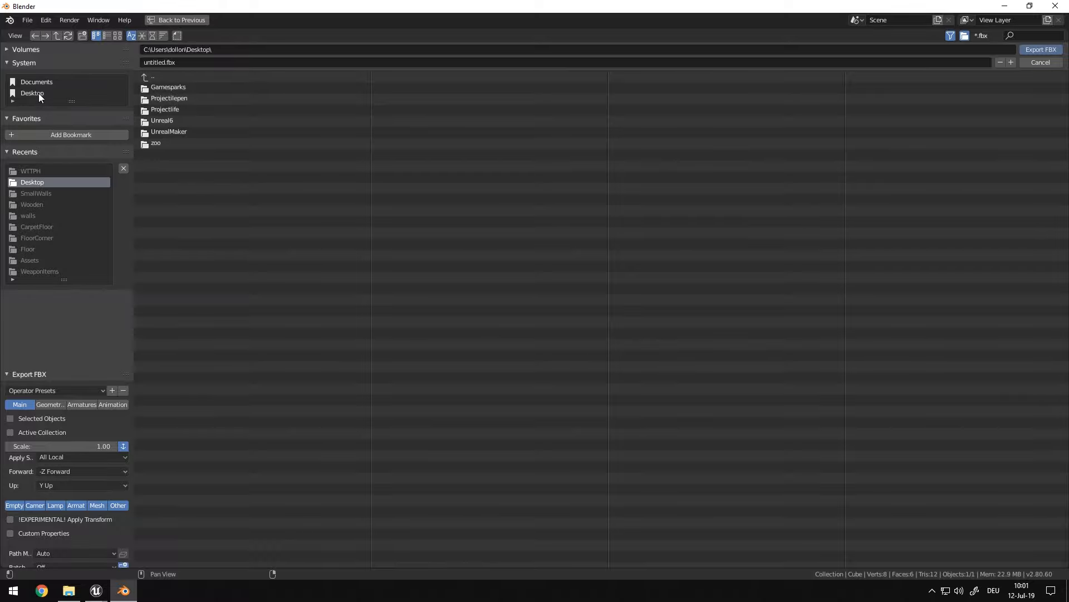
click(184, 63)
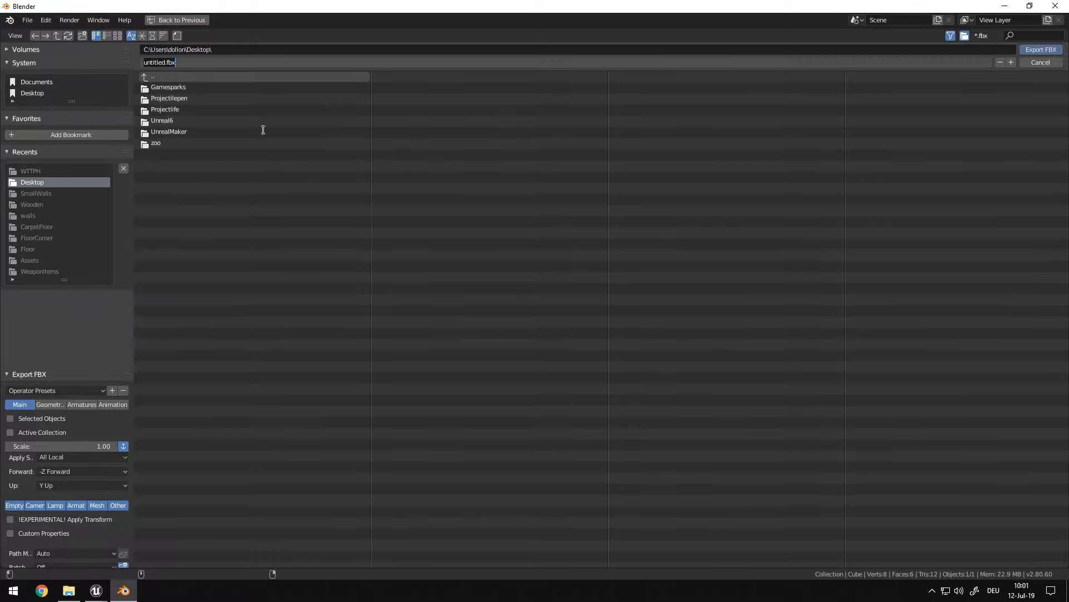
text(testd)
key(Return)
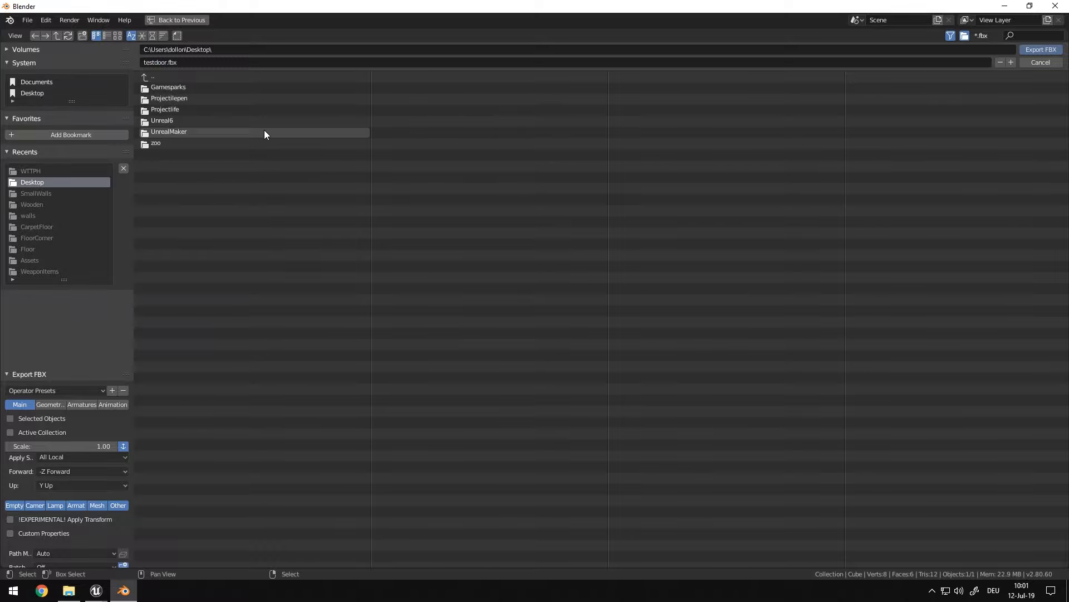
Minimize Blender, shrink the Unreal Editor window and try to bring testdoor.fbx from the desktop into the Blueprints folder
click(1004, 7)
drag(524, 4, 423, 29)
drag(14, 8, 513, 366)
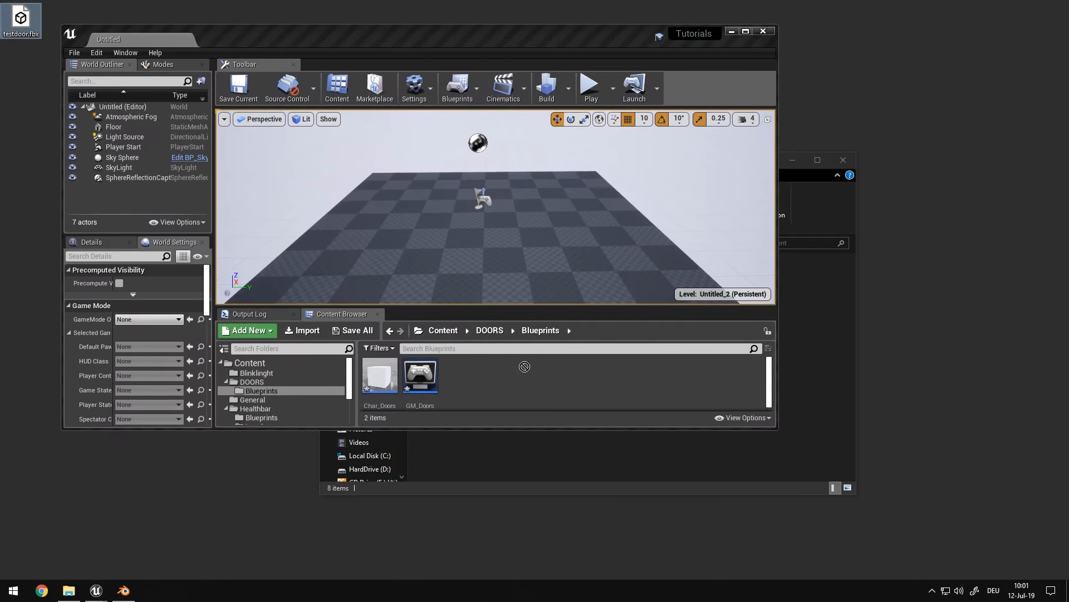
Create a folder named Assets inside the DOORS content folder and open it
right_click(476, 397)
click(259, 382)
right_click(446, 392)
click(488, 54)
text(Assets)
key(Return)
key(Return)
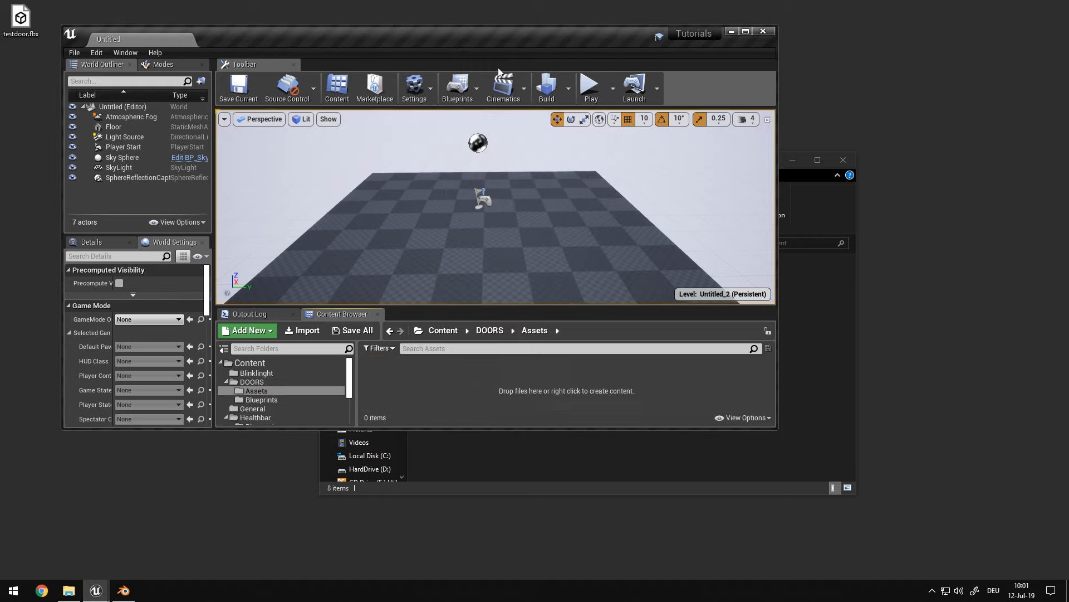
Create a folder named SM inside the Assets folder and open it
right_click(438, 388)
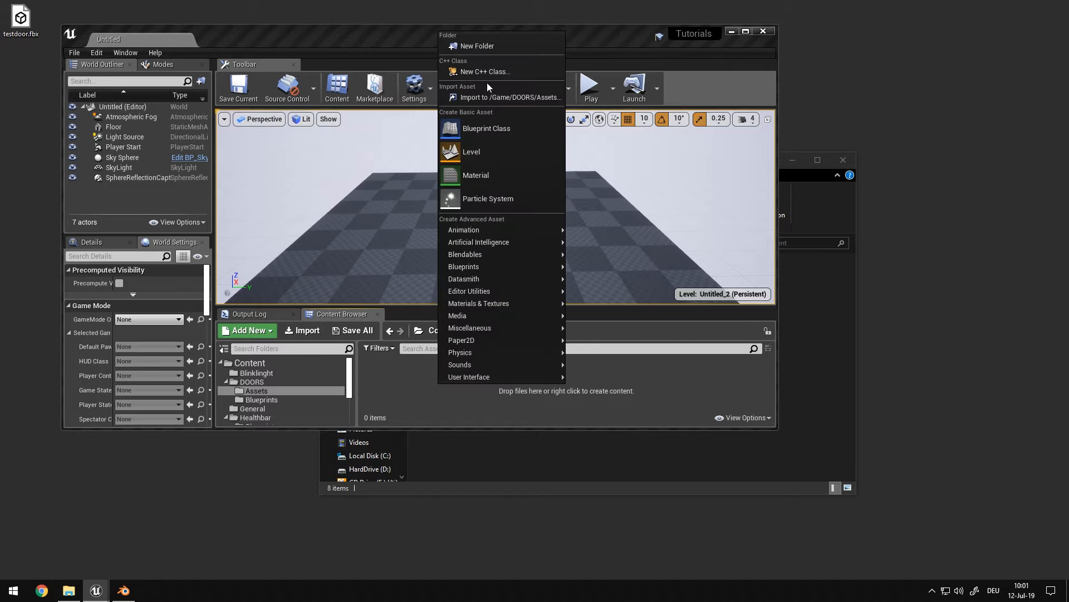
click(496, 47)
text(SM)
key(Return)
key(Return)
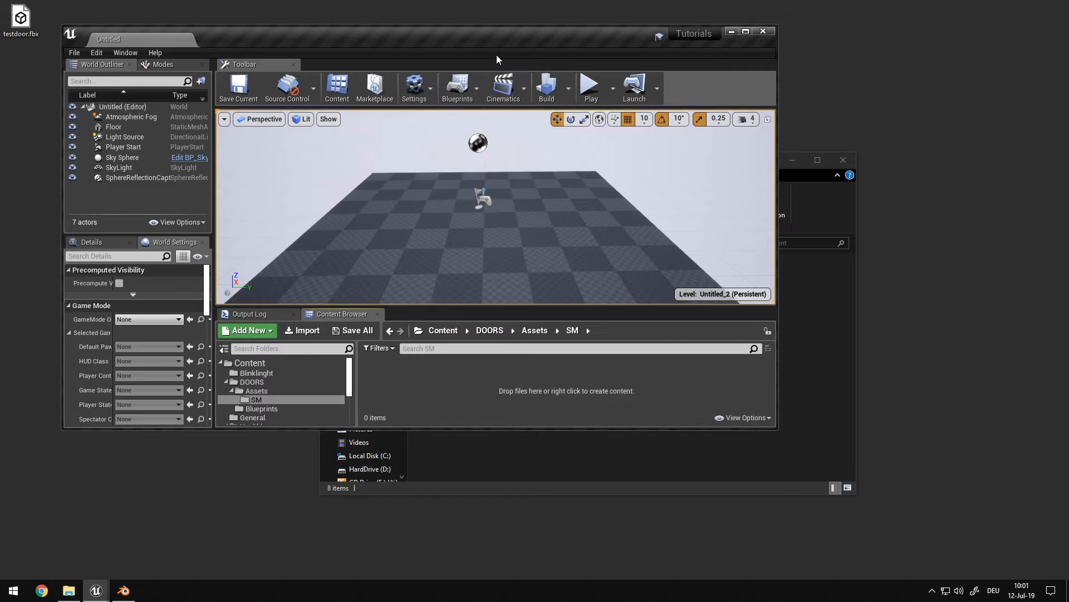
Import testdoor.fbx from the desktop into the SM folder with the default FBX options, and maximize the editor window
drag(13, 25, 451, 400)
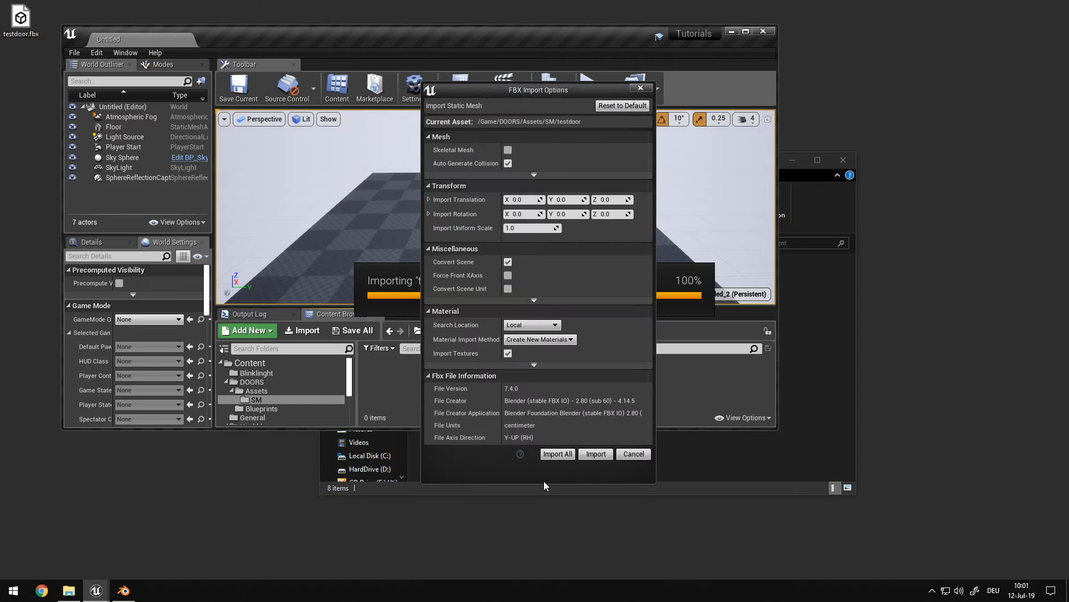
click(566, 454)
double_click(570, 33)
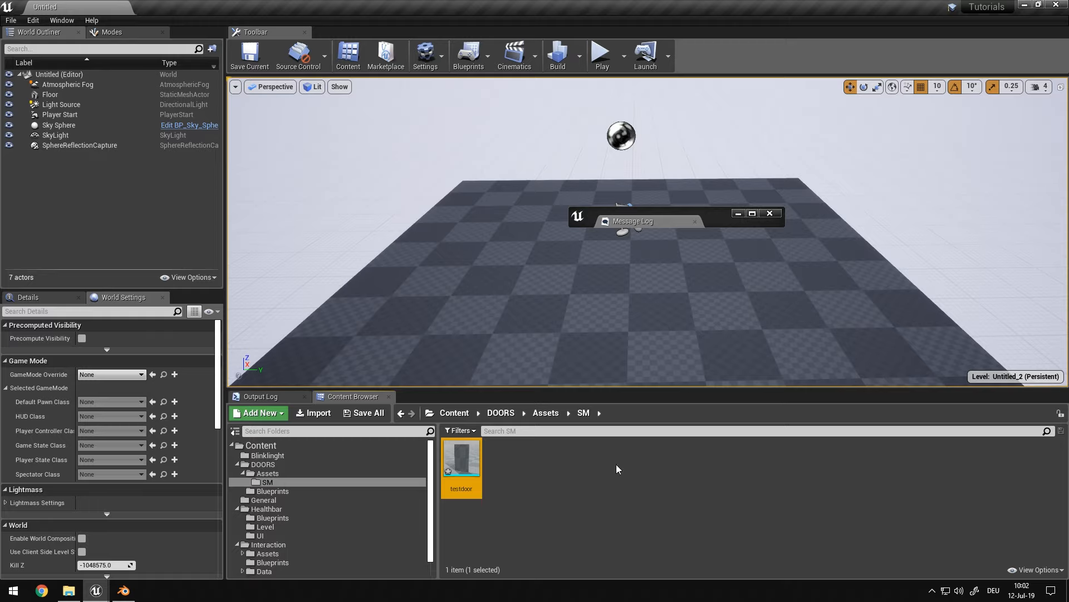
Create an Actor-based Blueprint class named A_Door in the DOORS Blueprints folder and open it
click(552, 412)
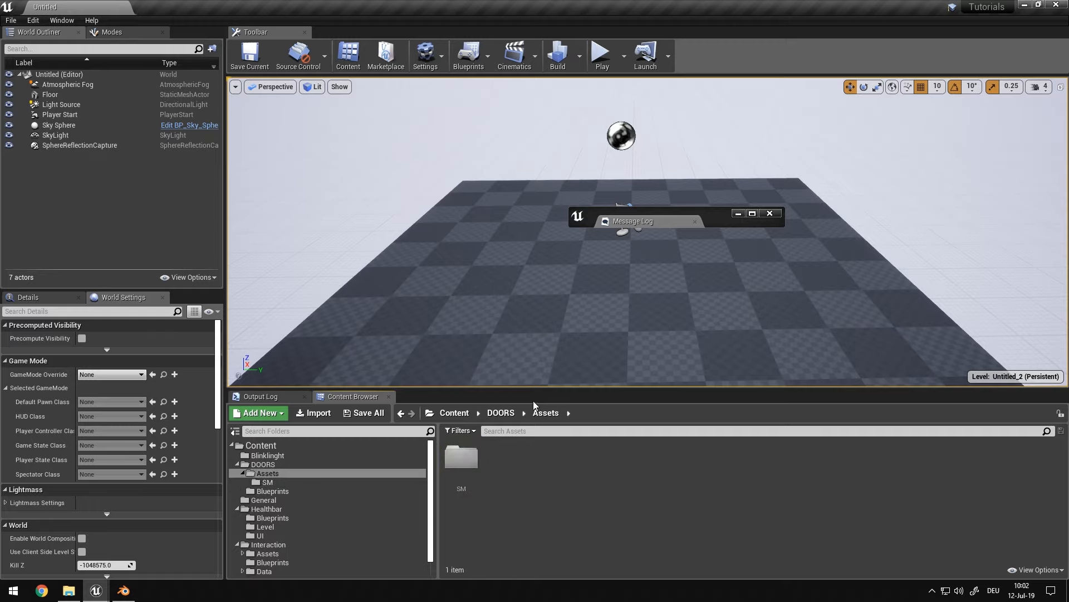
click(503, 412)
double_click(501, 456)
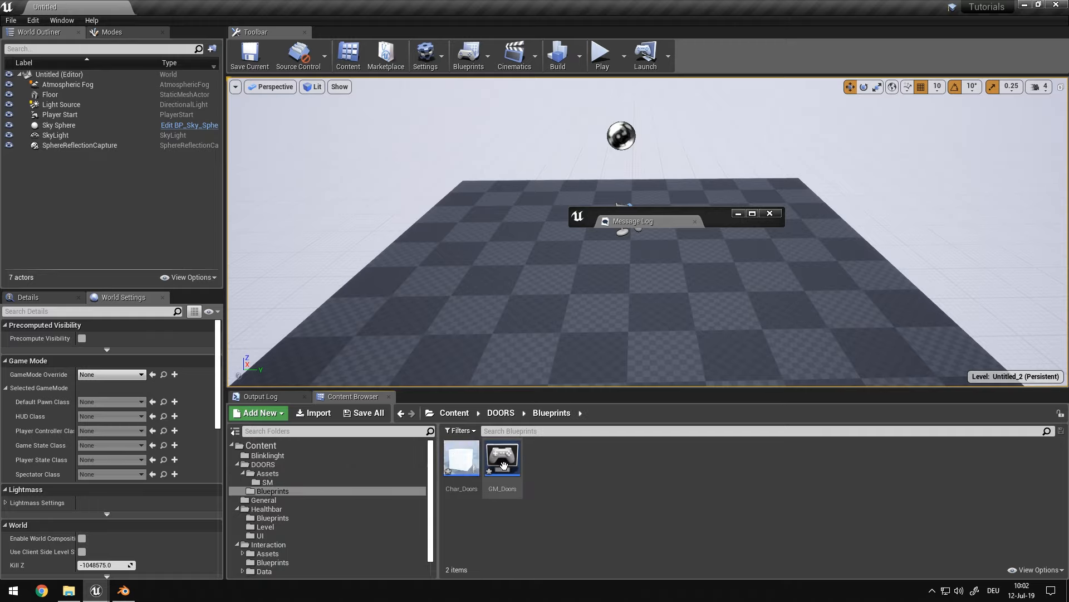
right_click(573, 479)
click(653, 211)
click(454, 203)
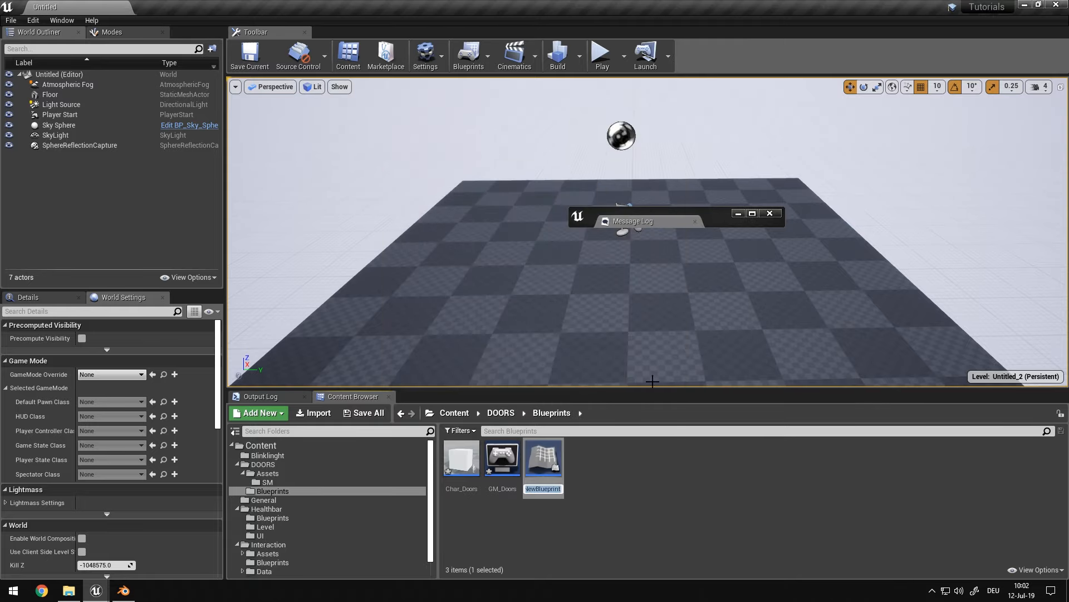
text(A_Door)
key(Return)
key(Return)
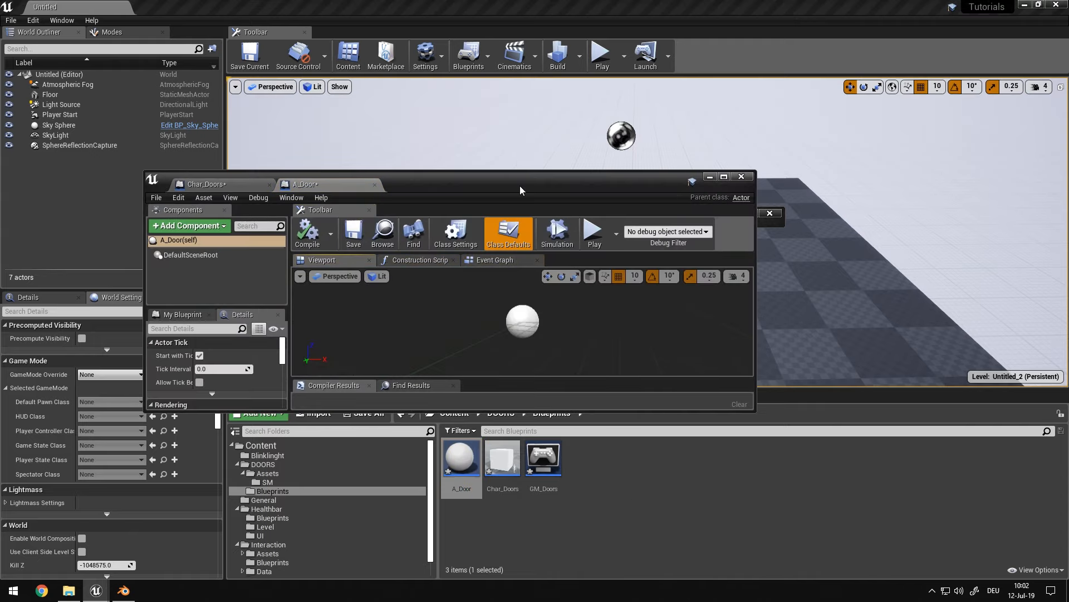
Add a Static Mesh component to A_Door and assign the testdoor mesh to it
double_click(520, 190)
click(44, 48)
text(stat)
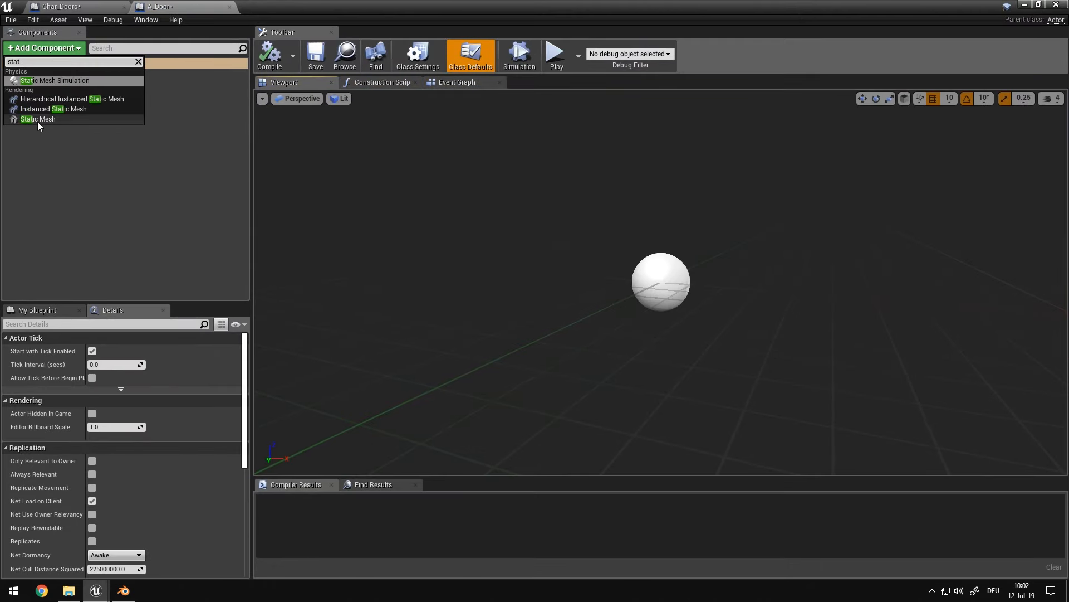
click(38, 119)
click(45, 48)
click(44, 48)
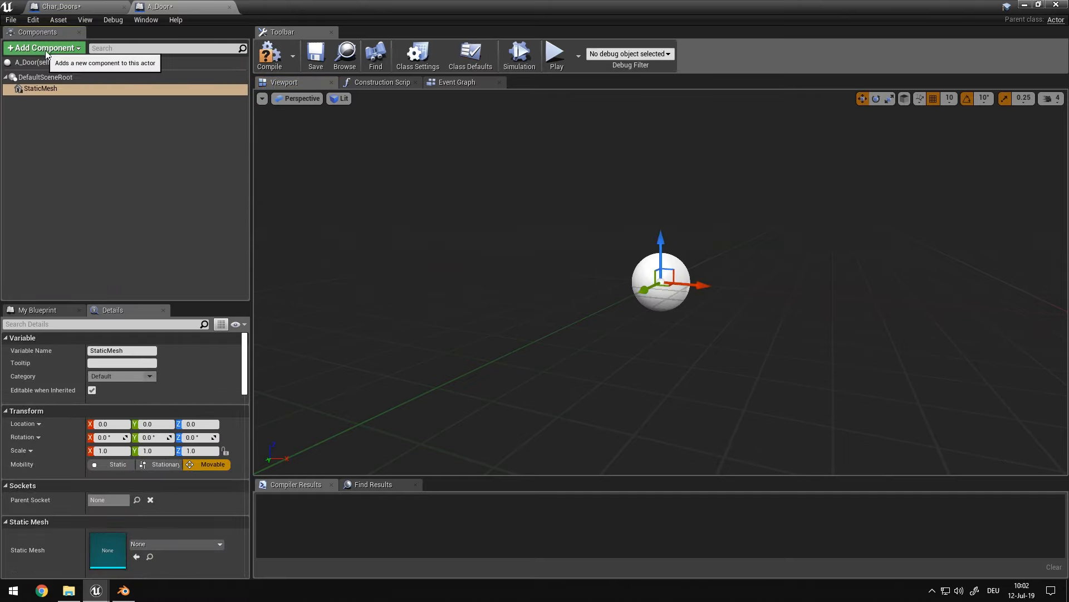
click(161, 544)
click(167, 387)
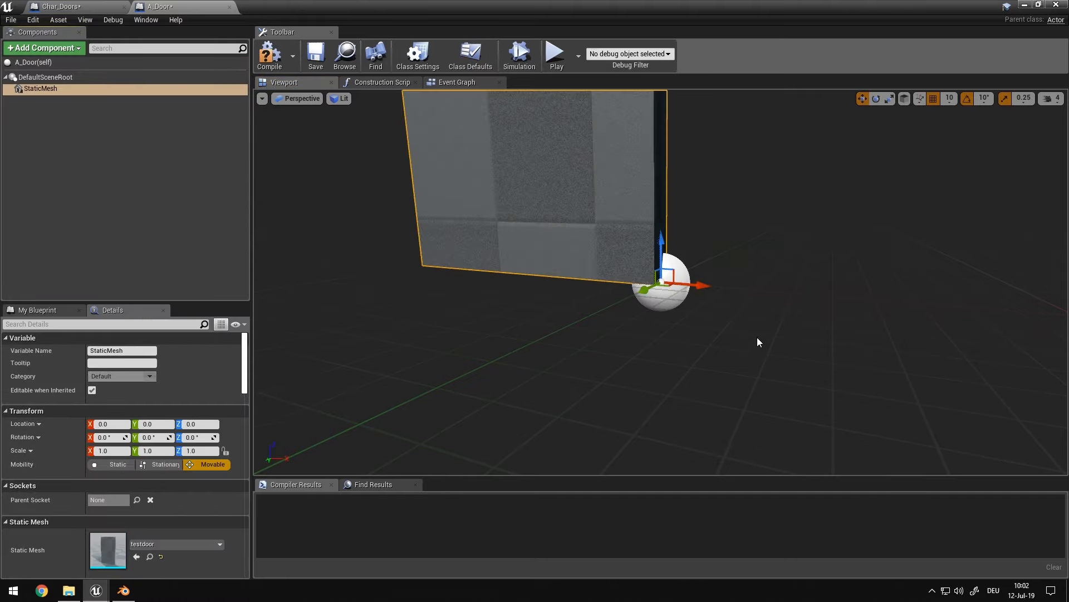
Move the StaticMesh component to X 50 relative to the scene root and compile the Blueprint
scroll(756, 339, up, 5)
right_drag(757, 339, 757, 401)
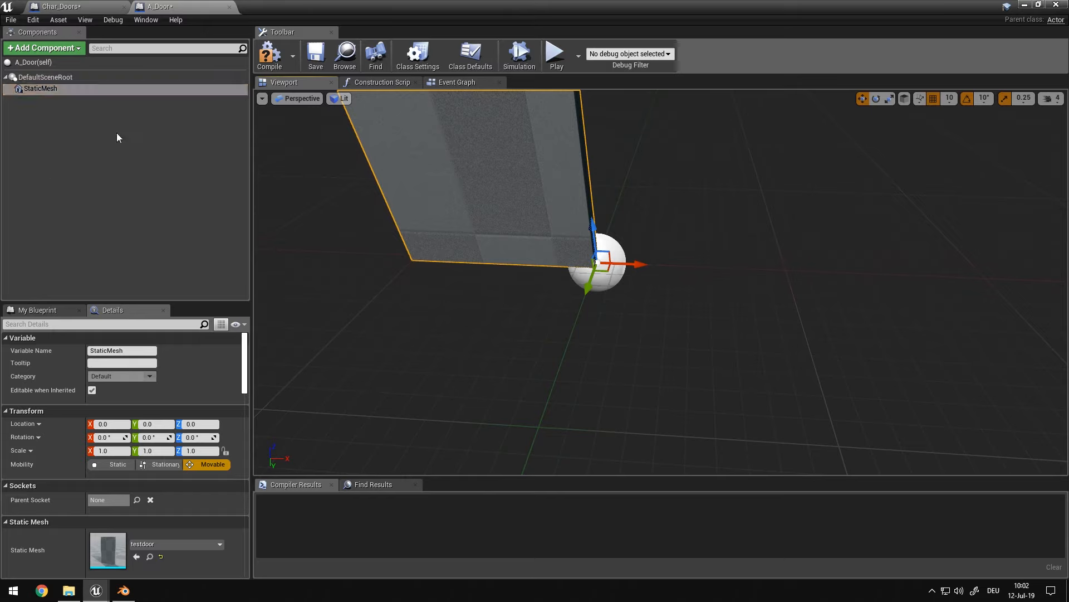
drag(626, 261, 718, 266)
mouse_move(683, 291)
right_down()
mouse_move(719, 329)
mouse_move(684, 291)
right_up()
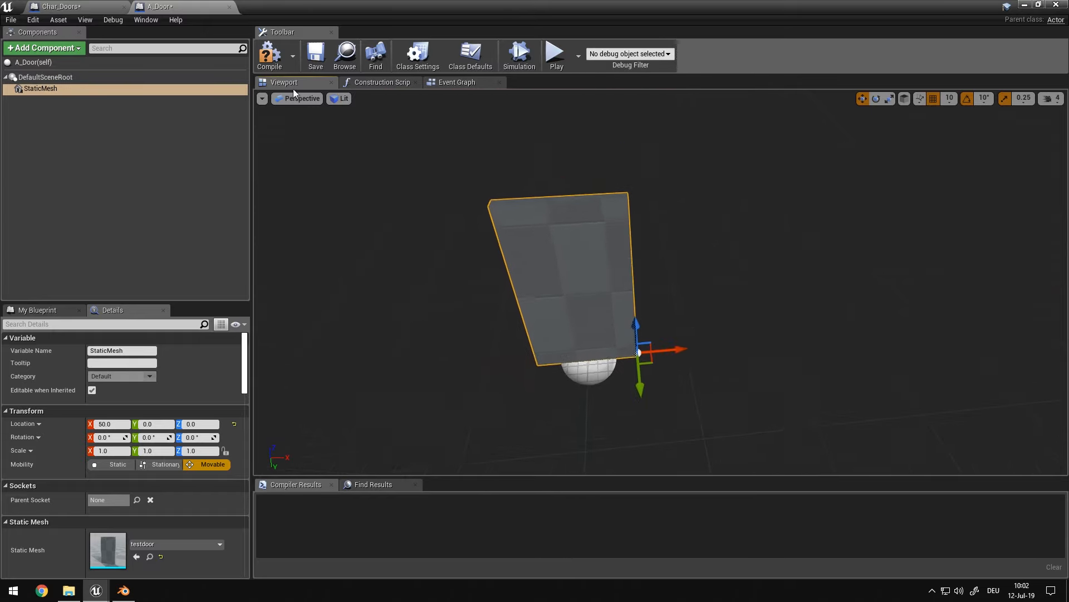
click(270, 54)
Close the Blueprint editor, place an A_Door in the level to check it, and delete that instance
drag(409, 7, 289, 214)
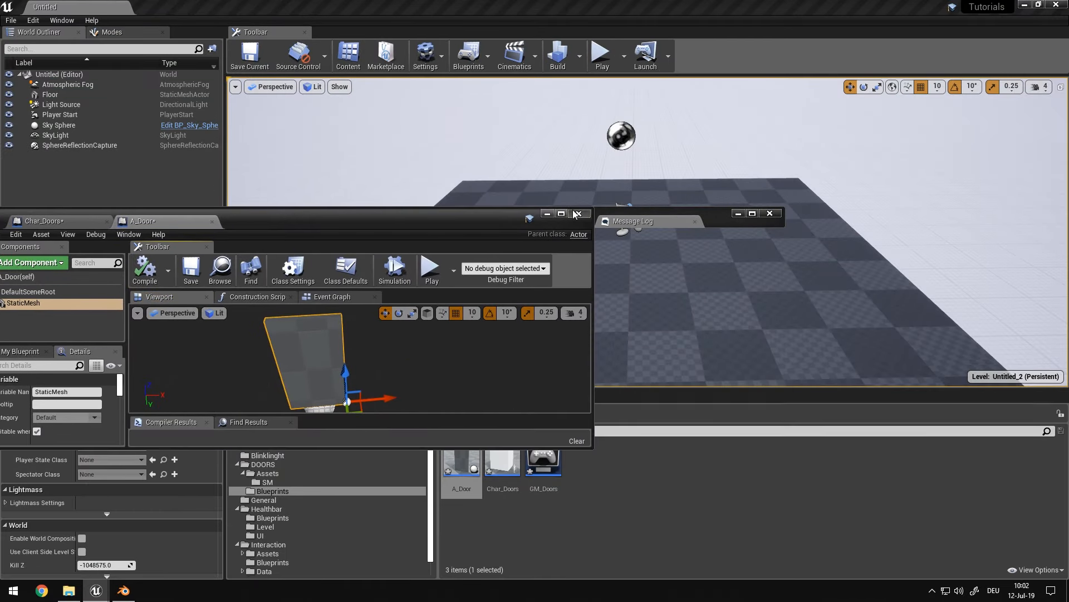
click(576, 214)
drag(461, 467, 540, 313)
right_drag(540, 313, 446, 329)
right_drag(540, 357, 553, 379)
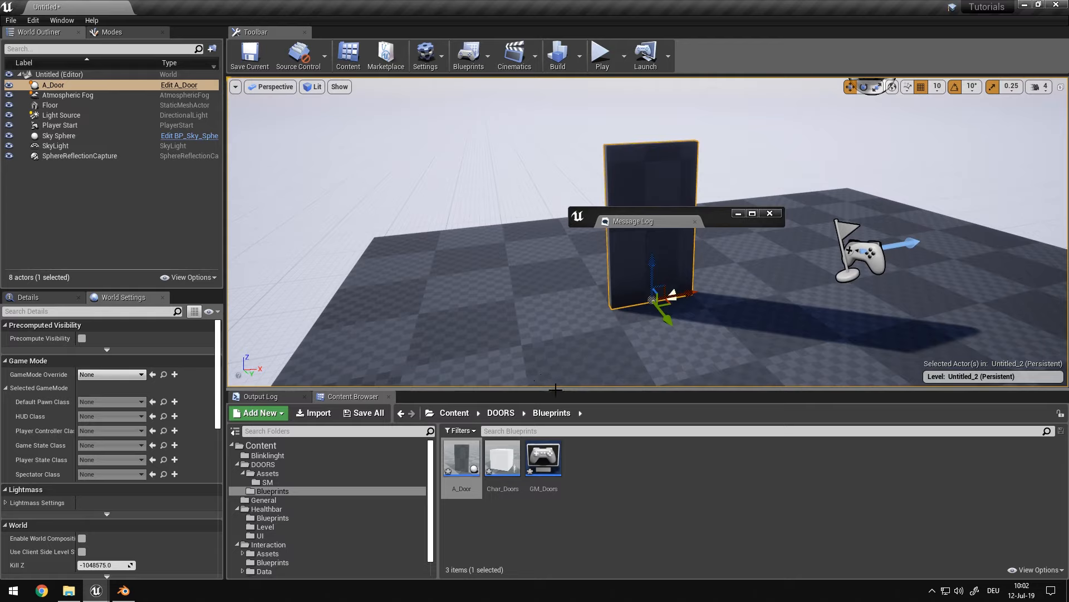
key(Delete)
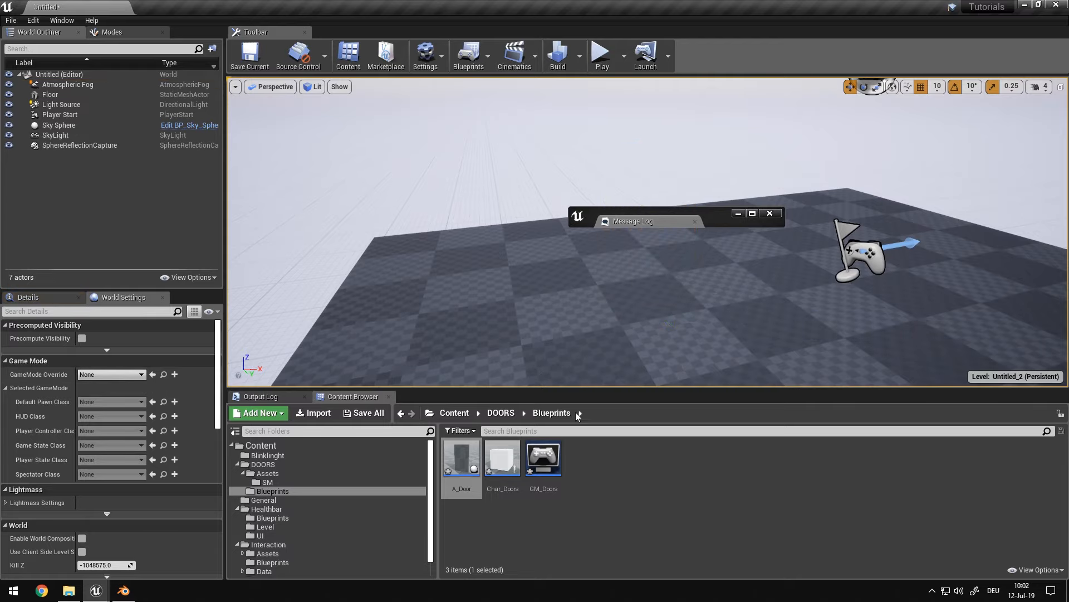
Start saving the current level and create a folder named Levels inside DOORS for it
right_drag(323, 172, 322, 172)
key(ctrl+s)
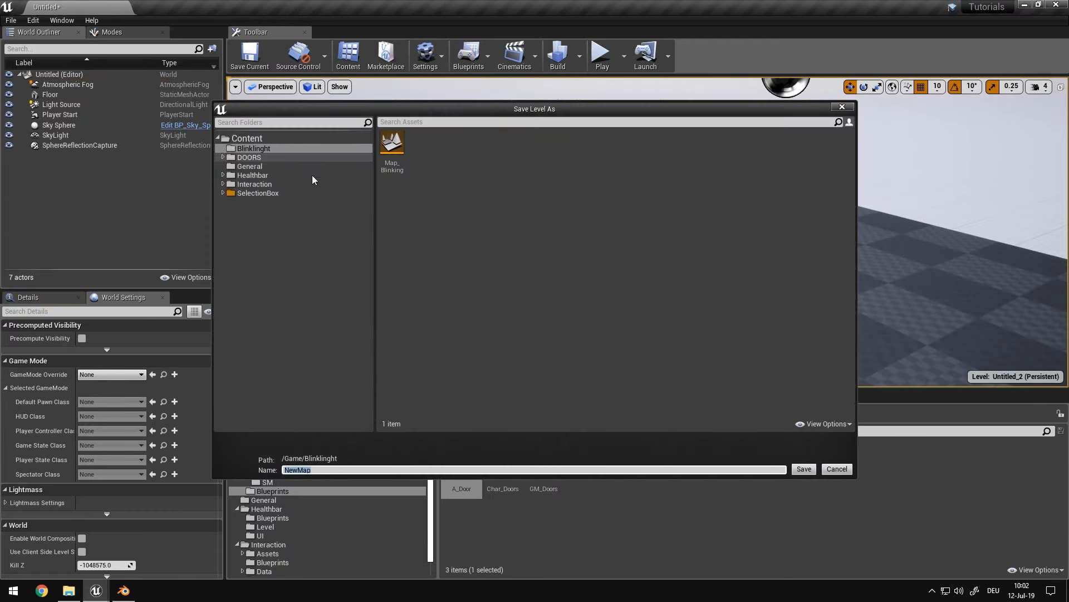
click(249, 159)
right_click(552, 277)
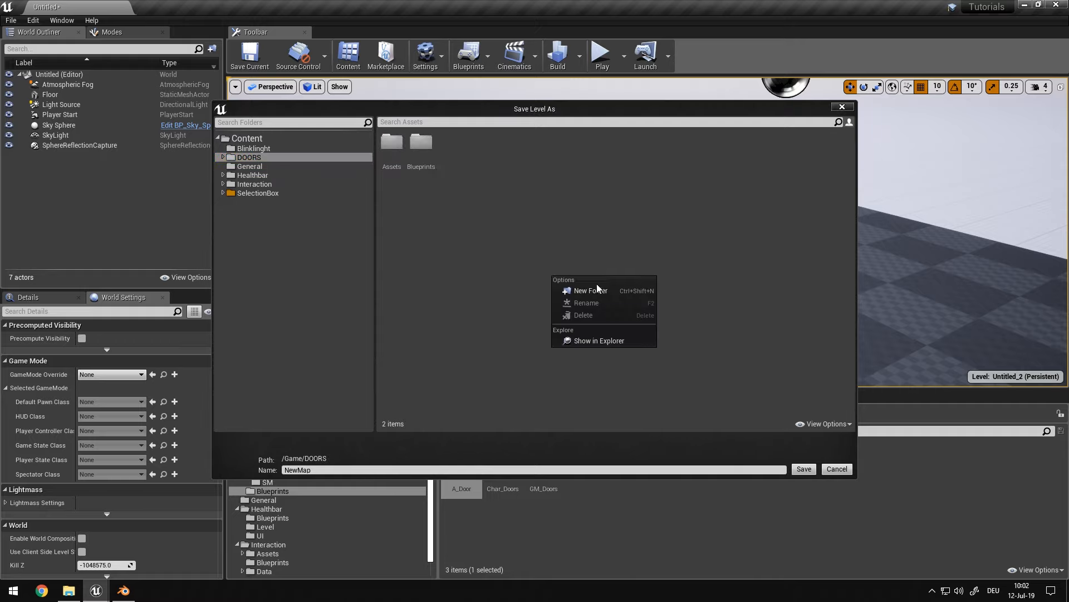
click(604, 285)
text(Level)
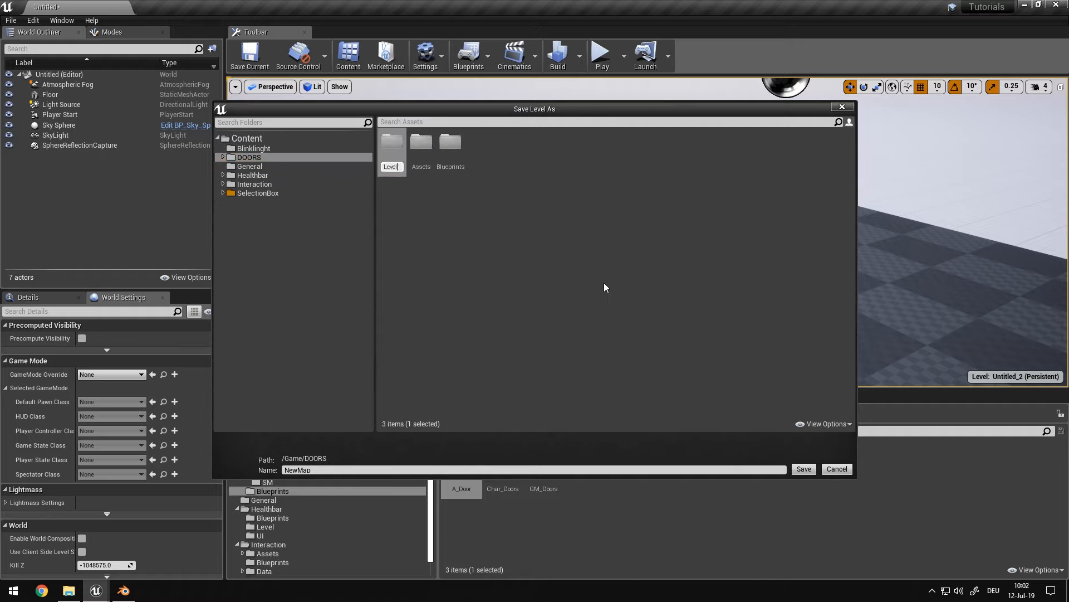
text(s)
key(Return)
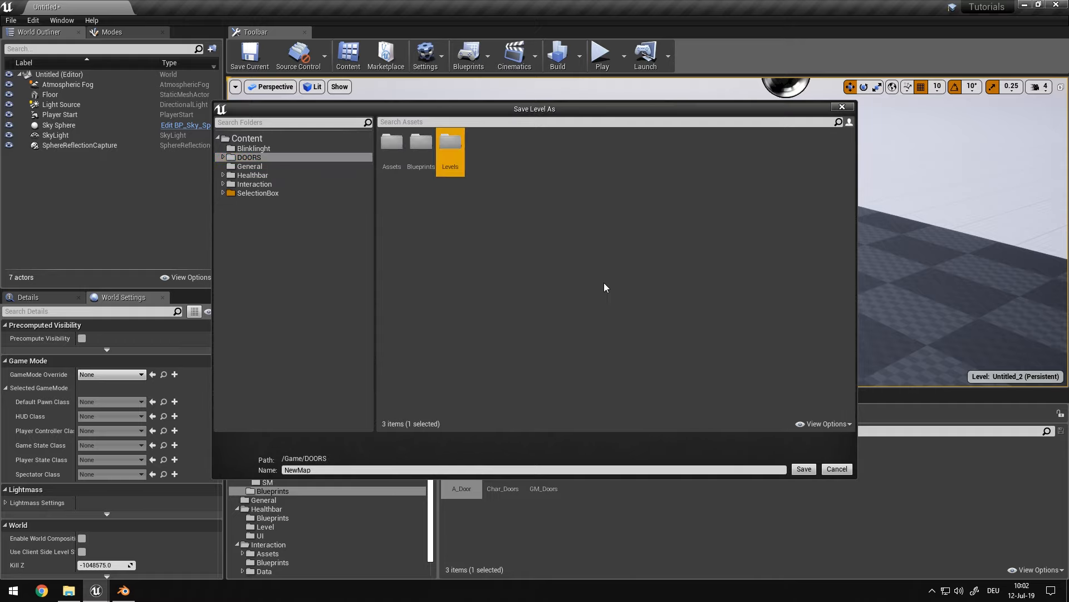
Save the level as M_Doors in the Levels folder and close the Message Log window
double_click(452, 144)
click(352, 470)
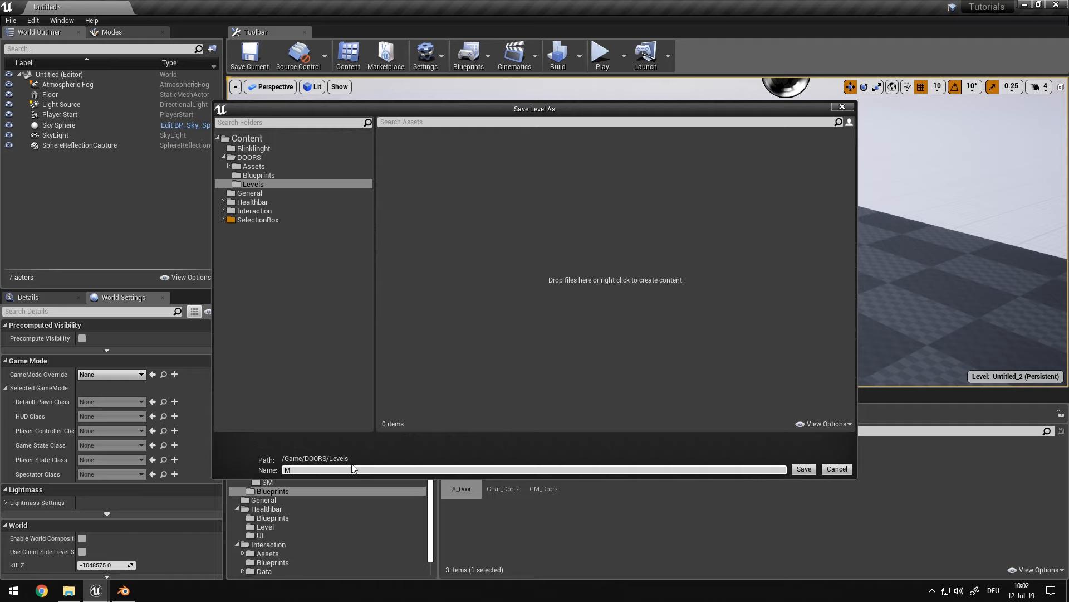
key(Return)
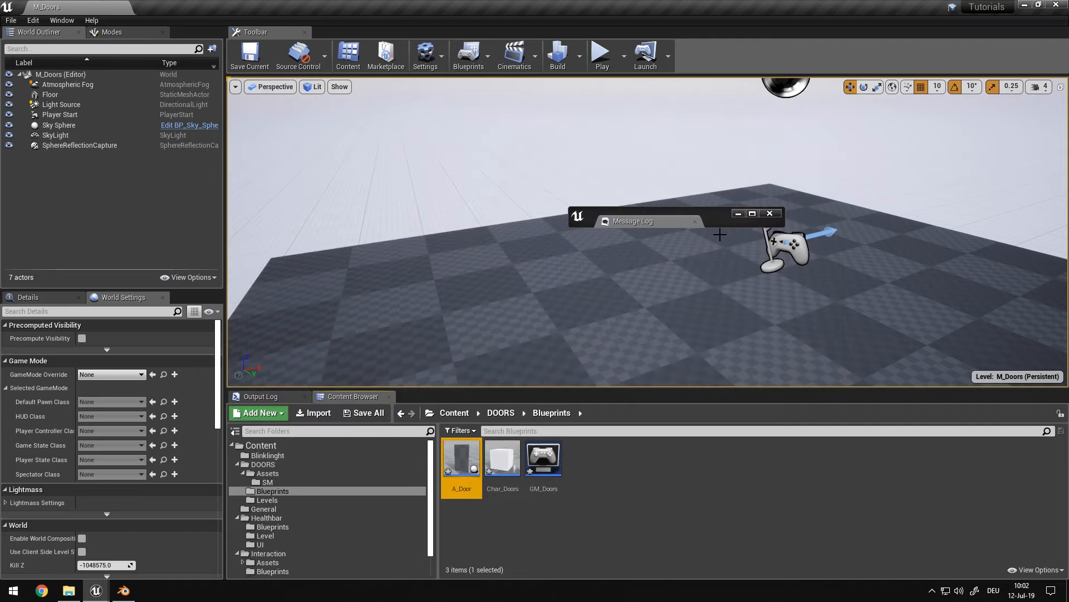
click(769, 214)
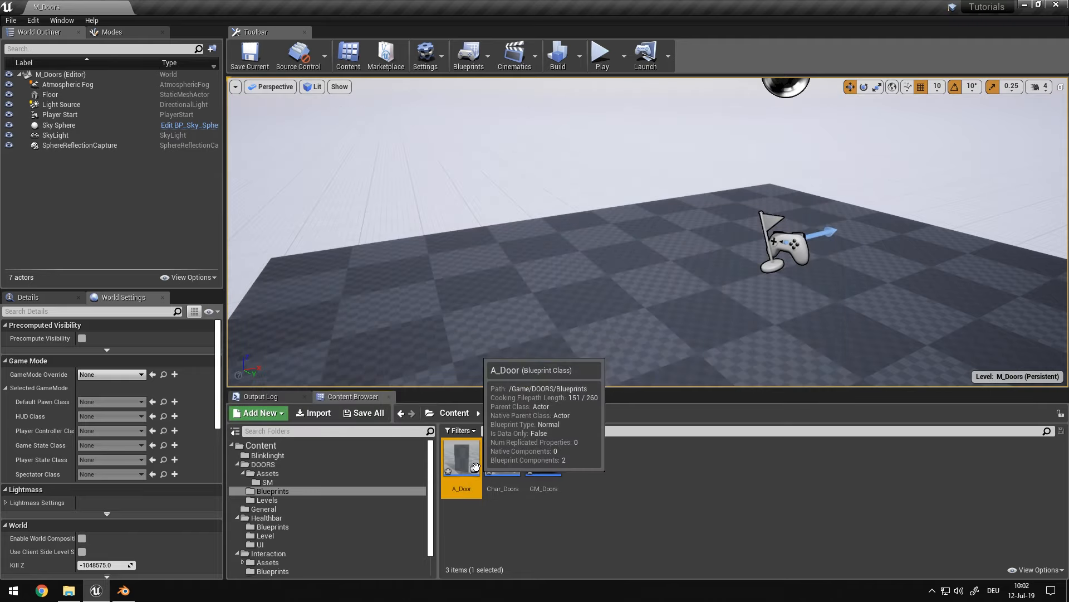
Open the A_Door Blueprint maximized, compile it and delete all default event nodes from its Event Graph
double_click(462, 457)
double_click(523, 184)
click(274, 63)
right_drag(477, 365, 644, 439)
drag(644, 439, 422, 165)
key(Delete)
Dock the Details panel beside the Event Graph, enable Replicates for the A_Door actor and compile
click(55, 79)
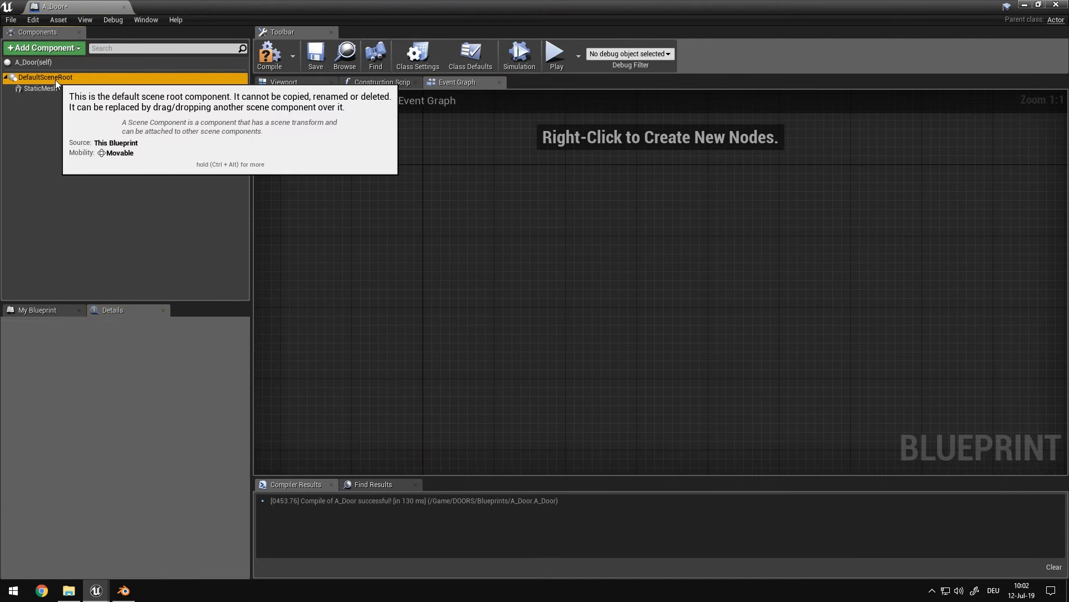
click(49, 87)
scroll(196, 438, down, 15)
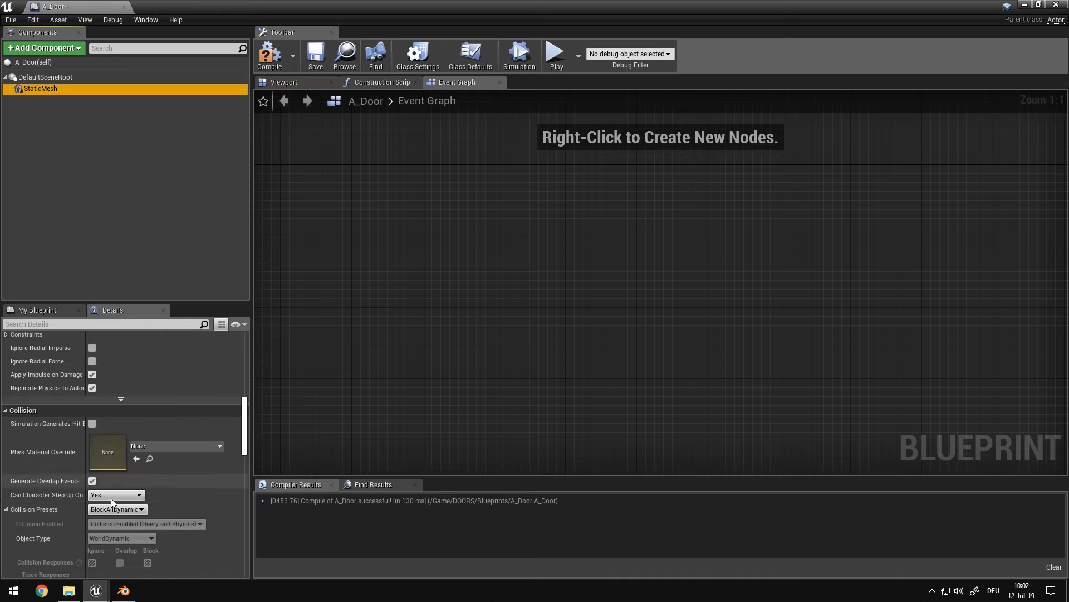
scroll(94, 485, down, 8)
scroll(98, 454, down, 1)
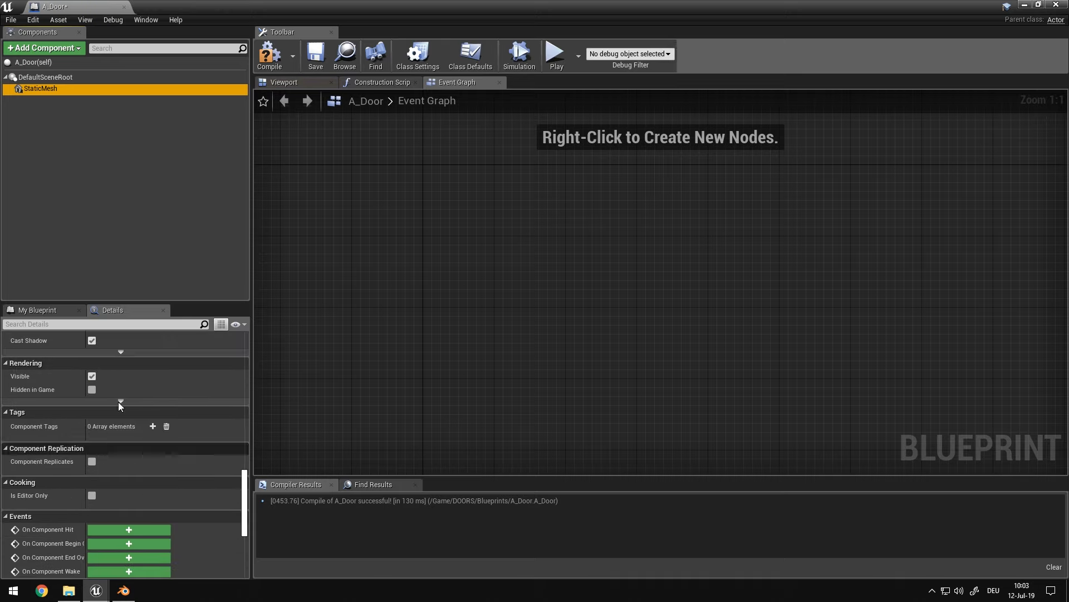
click(67, 63)
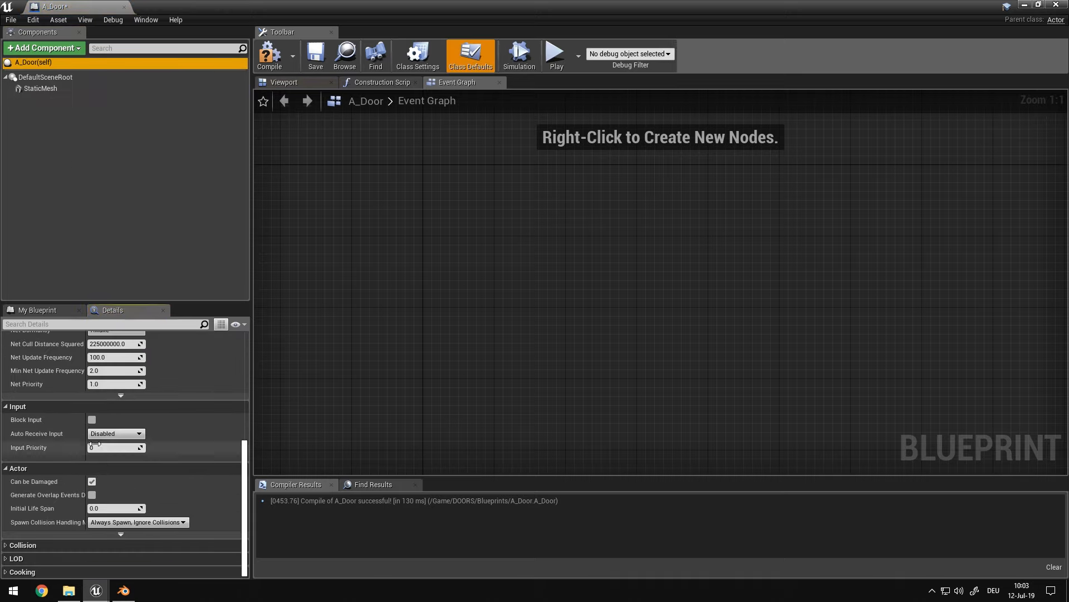
scroll(93, 412, up, 1)
drag(106, 310, 1027, 191)
drag(660, 261, 844, 234)
click(927, 212)
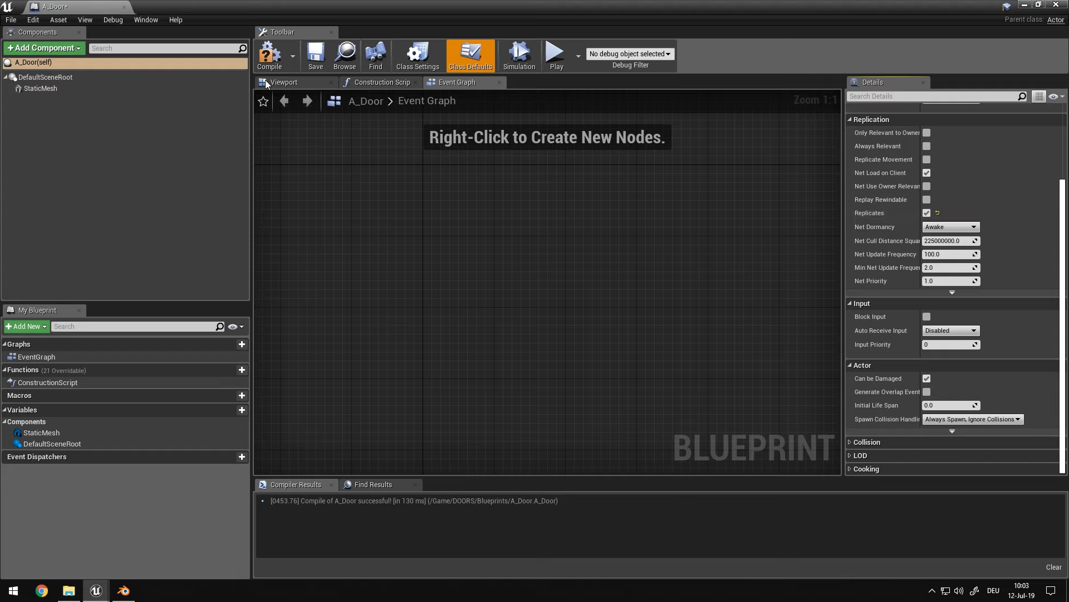
click(270, 56)
Shrink the Blueprint editor window and create a folder named Data inside the DOORS content folder
drag(637, 2, 578, 97)
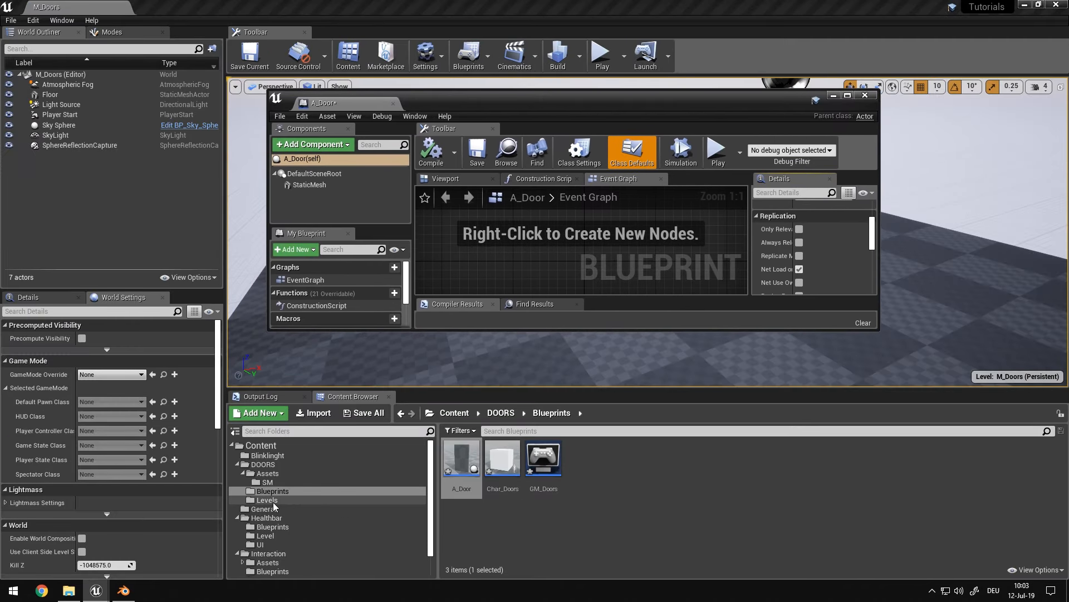
scroll(296, 513, down, 2)
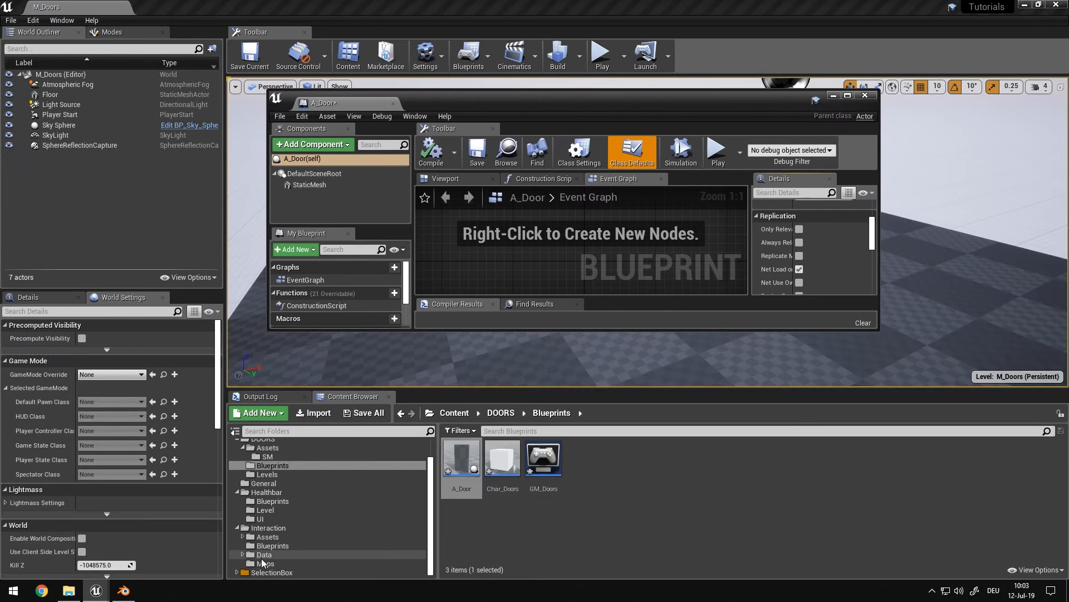
scroll(262, 455, up, 1)
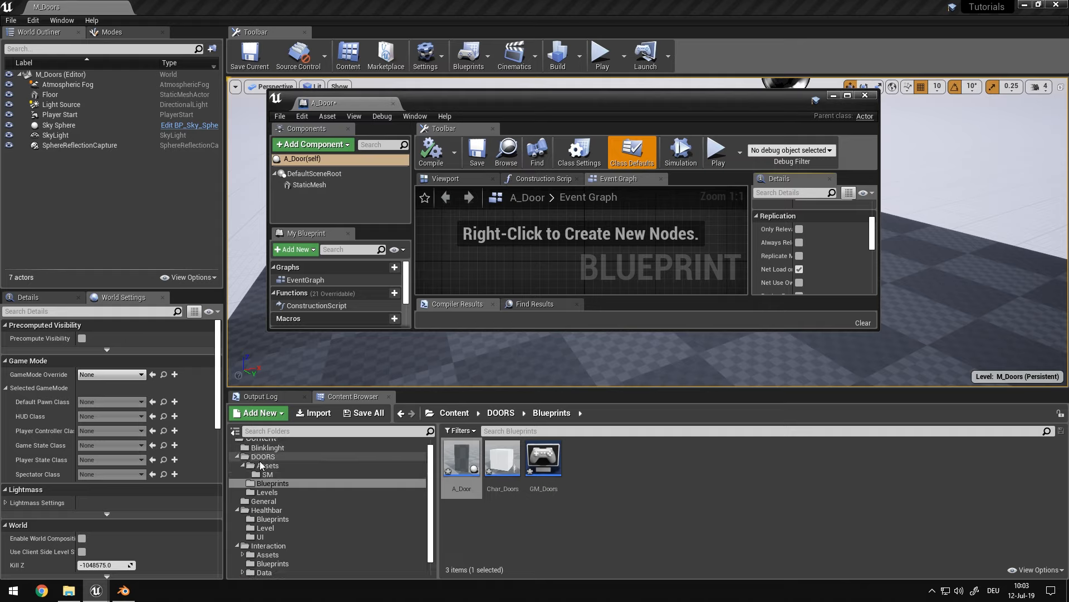
right_click(261, 456)
click(304, 216)
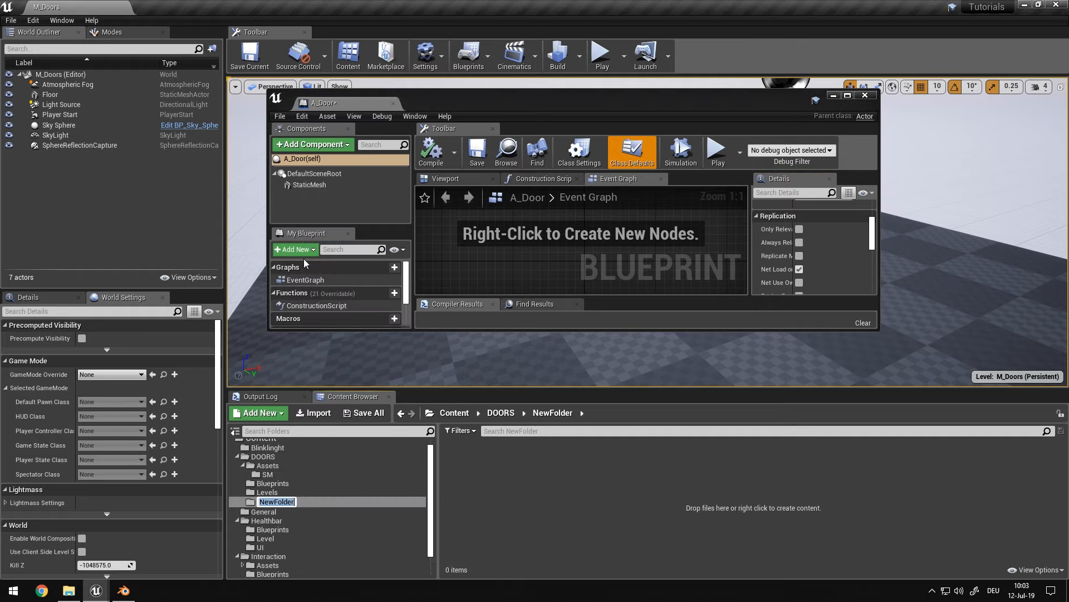
text(Data)
key(Return)
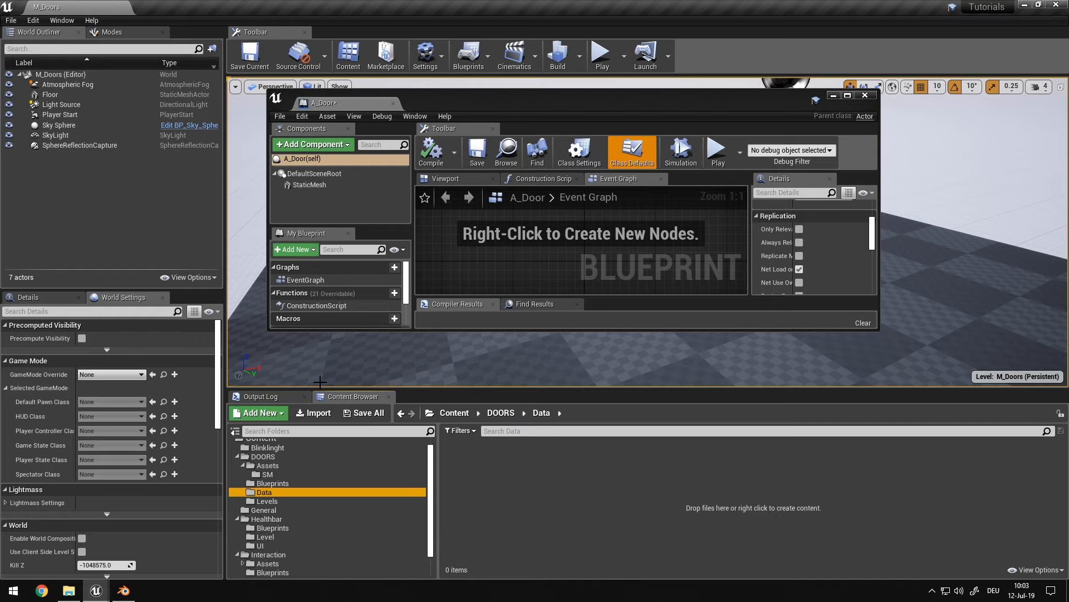
Create a Blueprint Interface named BPIF_DOORINTERACTion in the DOORS Data folder
right_click(610, 559)
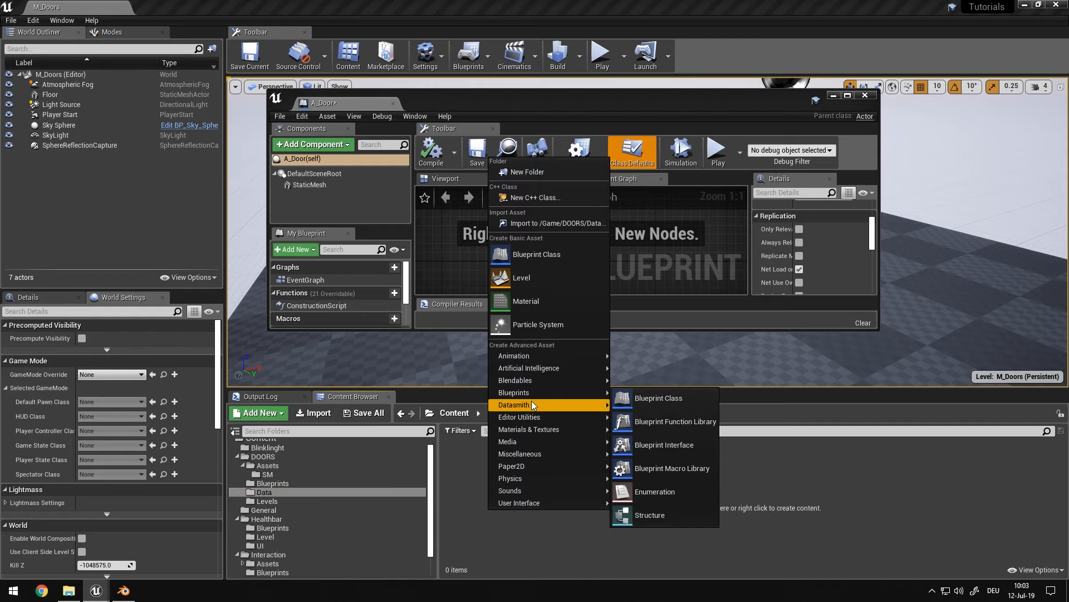
mouse_move(533, 405)
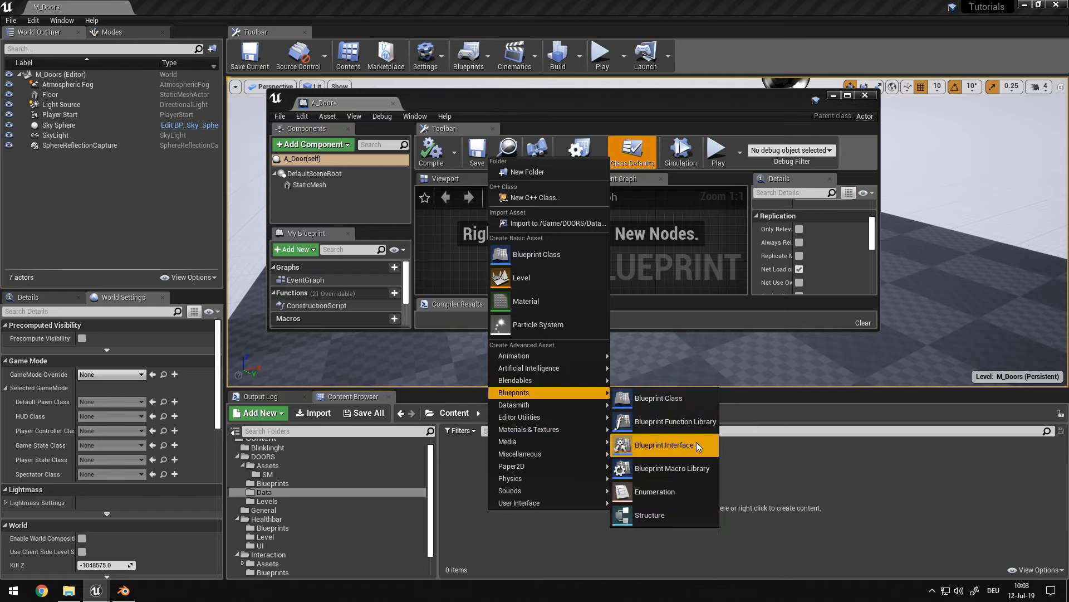
click(697, 443)
text(BPI)
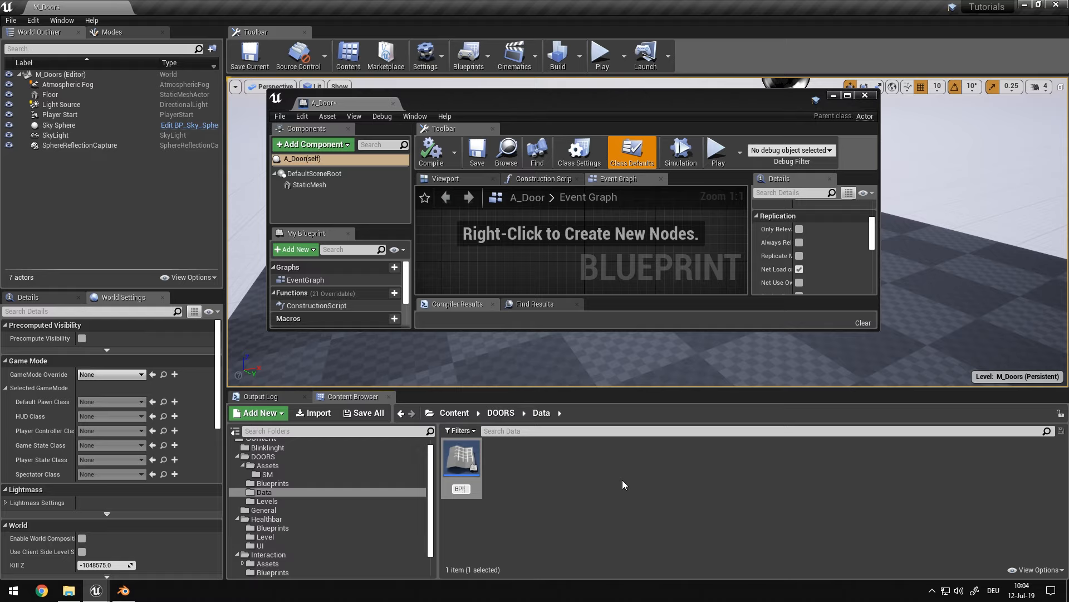
text(F_DOORINTERACTion)
key(Return)
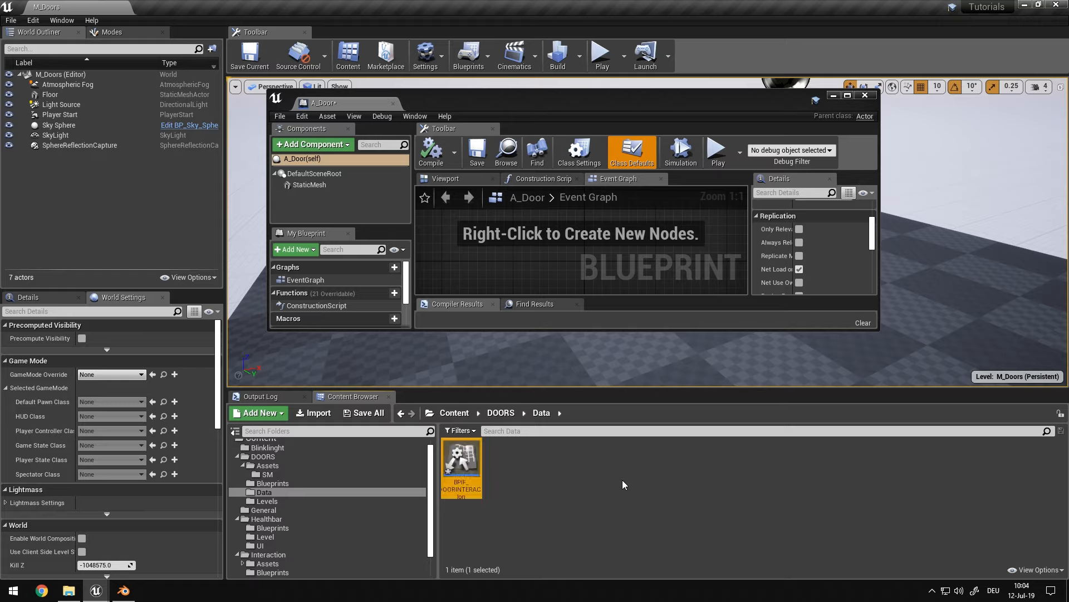
Rename the interface asset to all capitals as BPIF_DOORINTERACTION
right_click(447, 499)
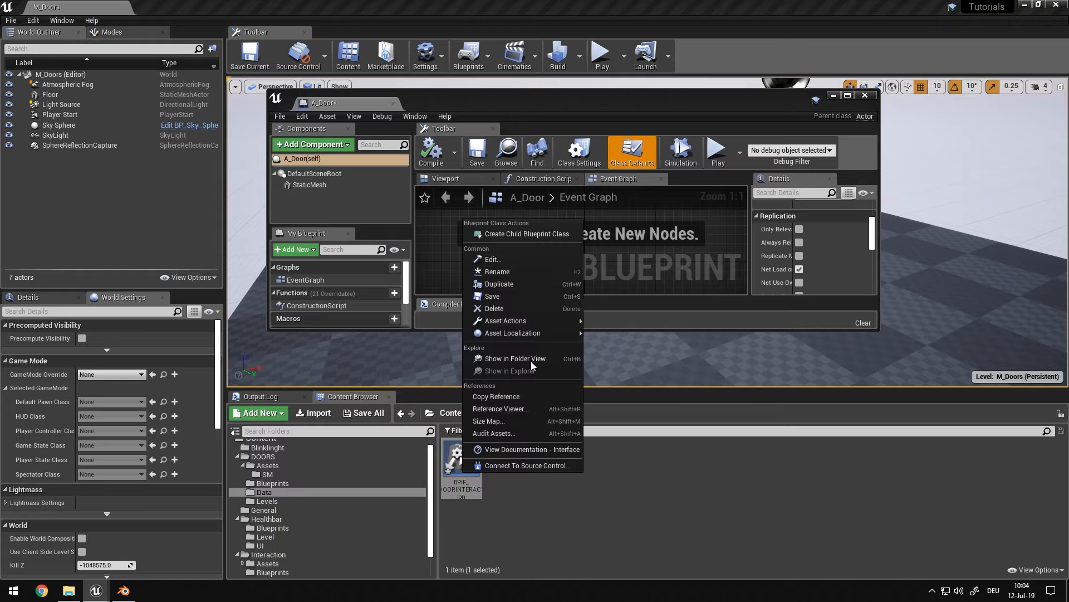
click(510, 276)
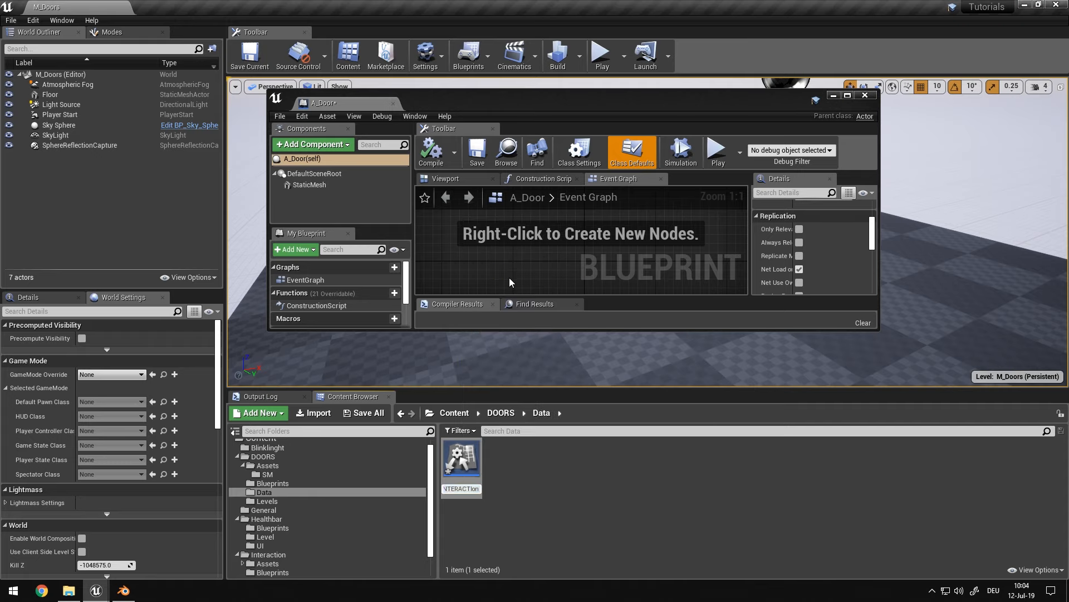
key(Return)
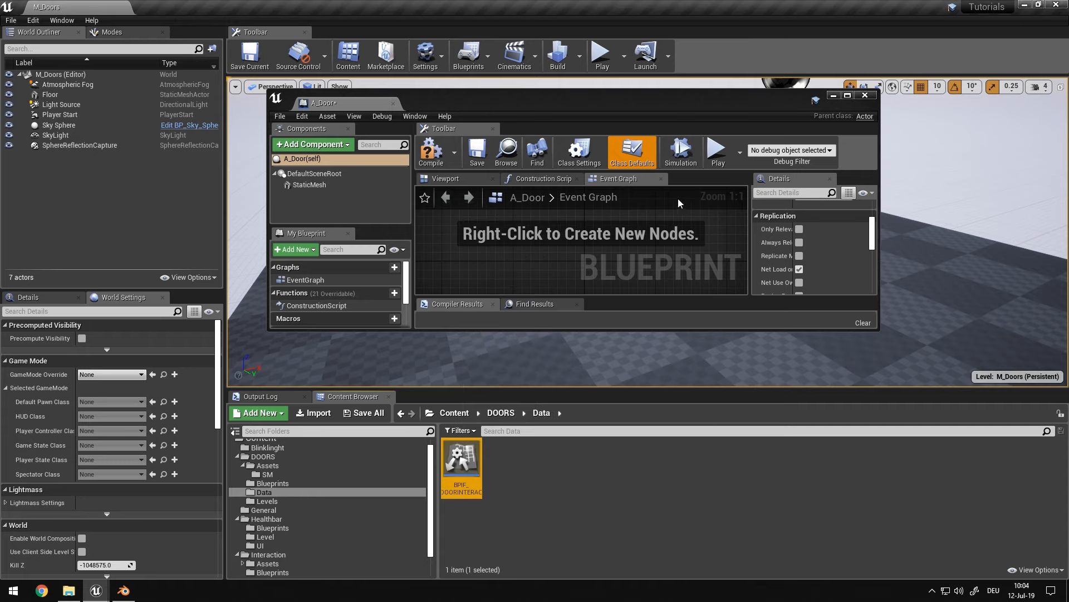
right_click(460, 467)
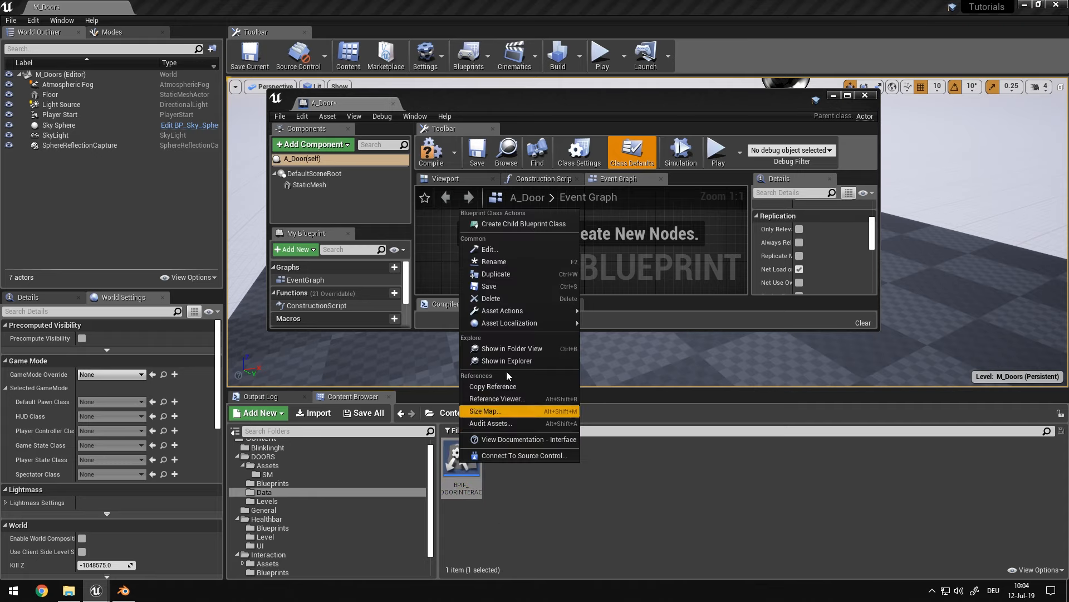
click(507, 262)
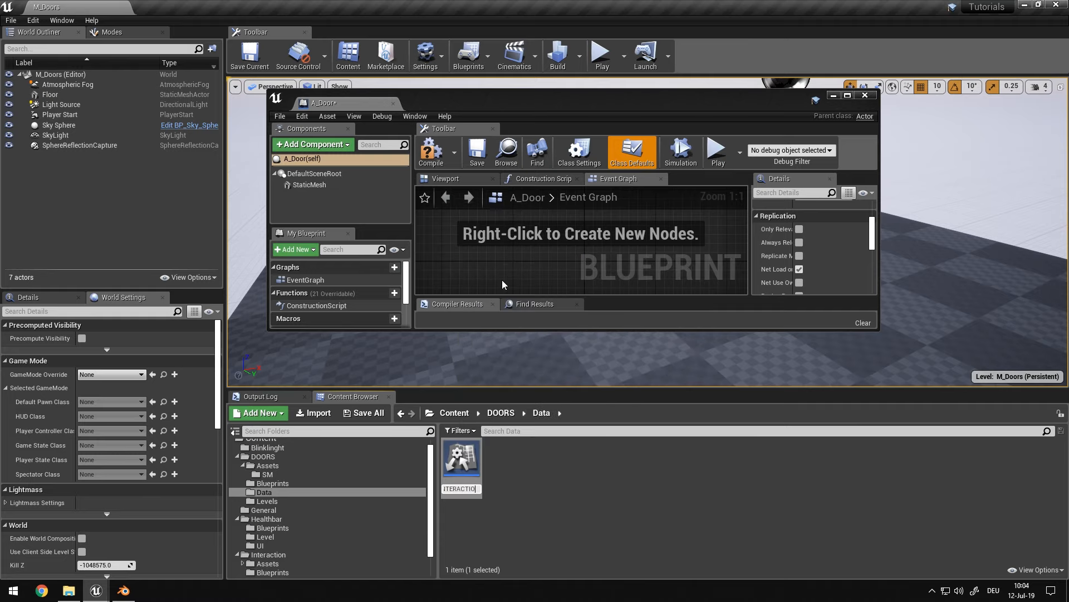
key(Return)
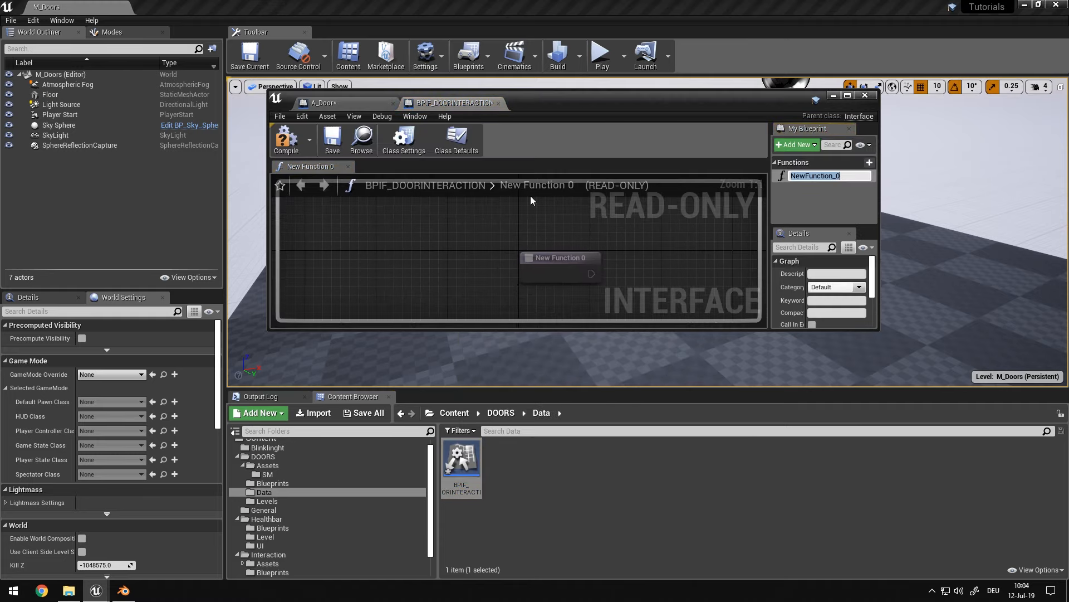
In the maximized BPIF_DOORINTERACTION editor, add a second function and rename the first function E_OpenDoor
double_click(562, 102)
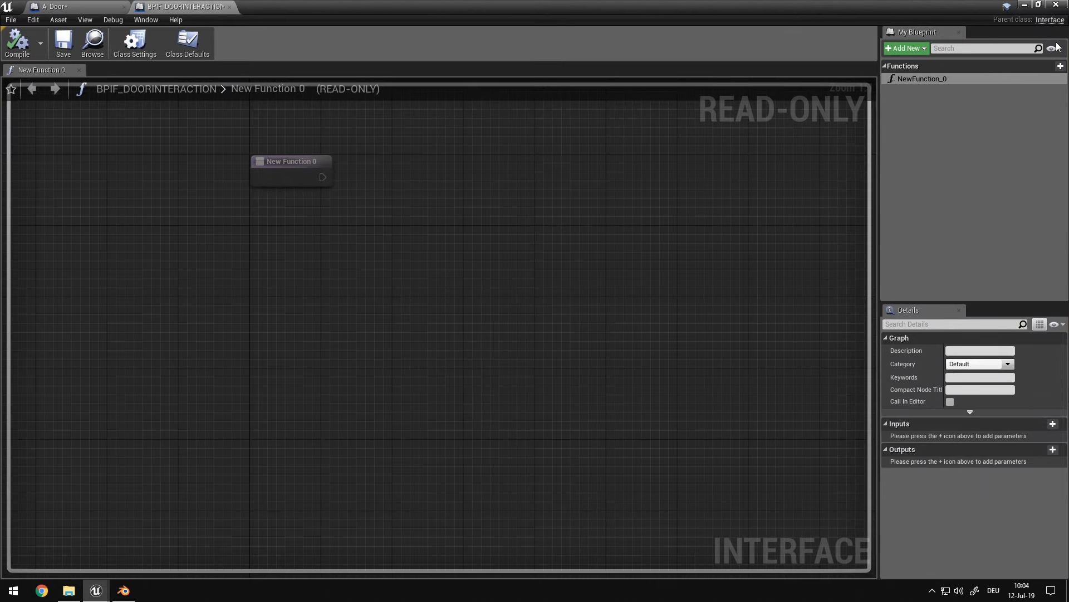
click(1060, 66)
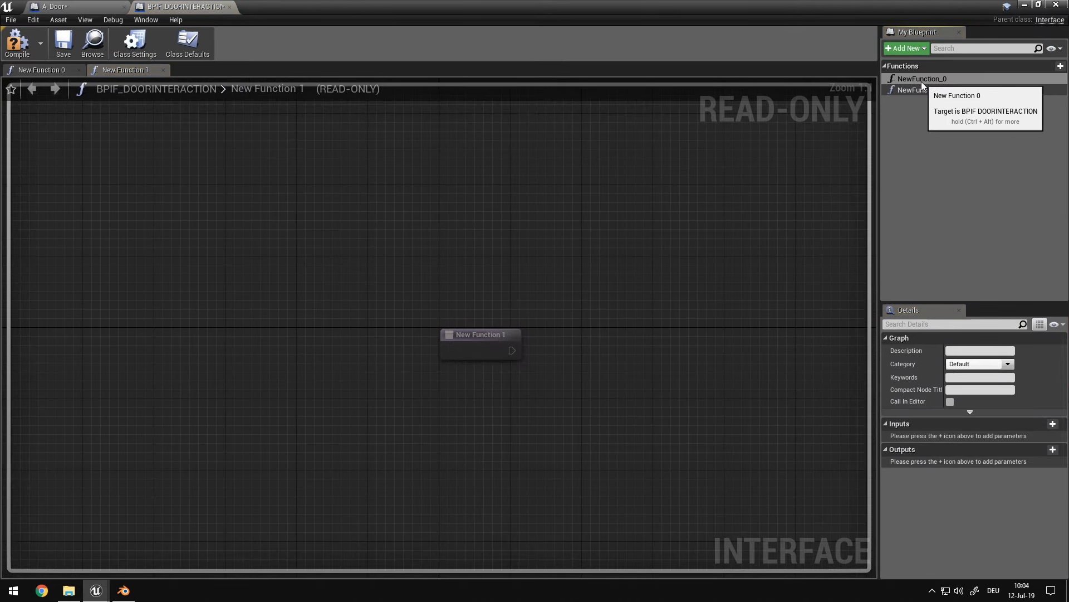
right_click(922, 81)
click(956, 112)
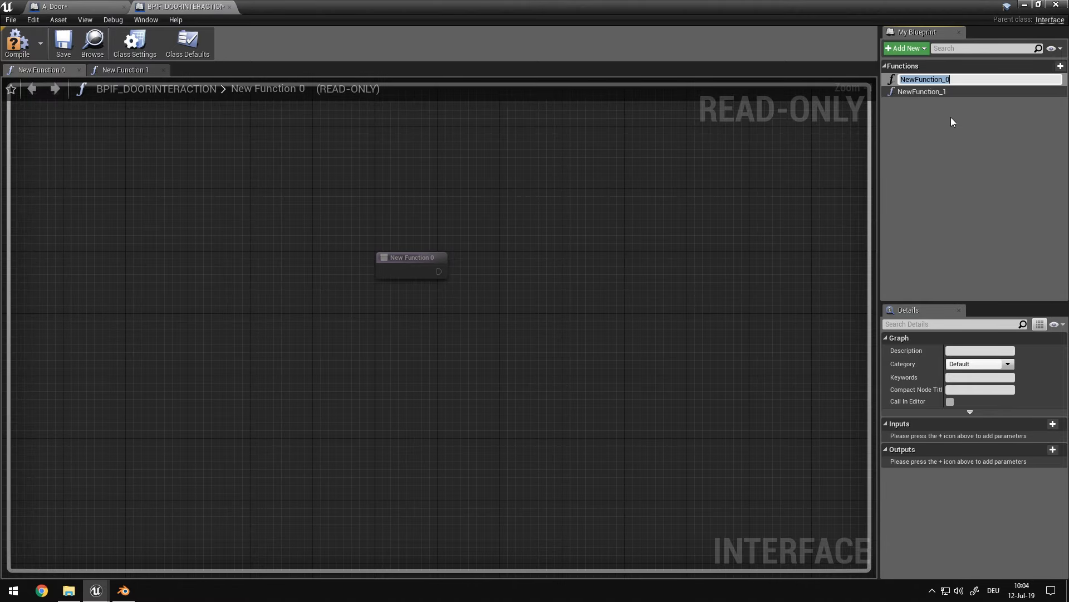
text(E_OpenDoor)
key(Return)
Rename the second interface function, NewFunction_1, as E_NudgeDoor
click(939, 102)
right_click(924, 88)
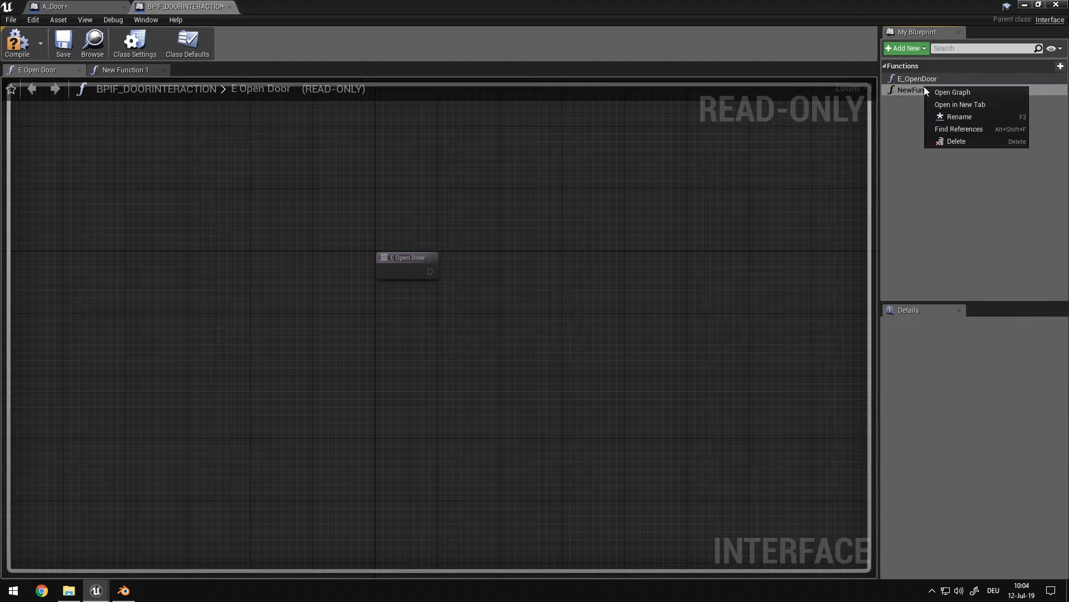
click(974, 122)
text(E_)
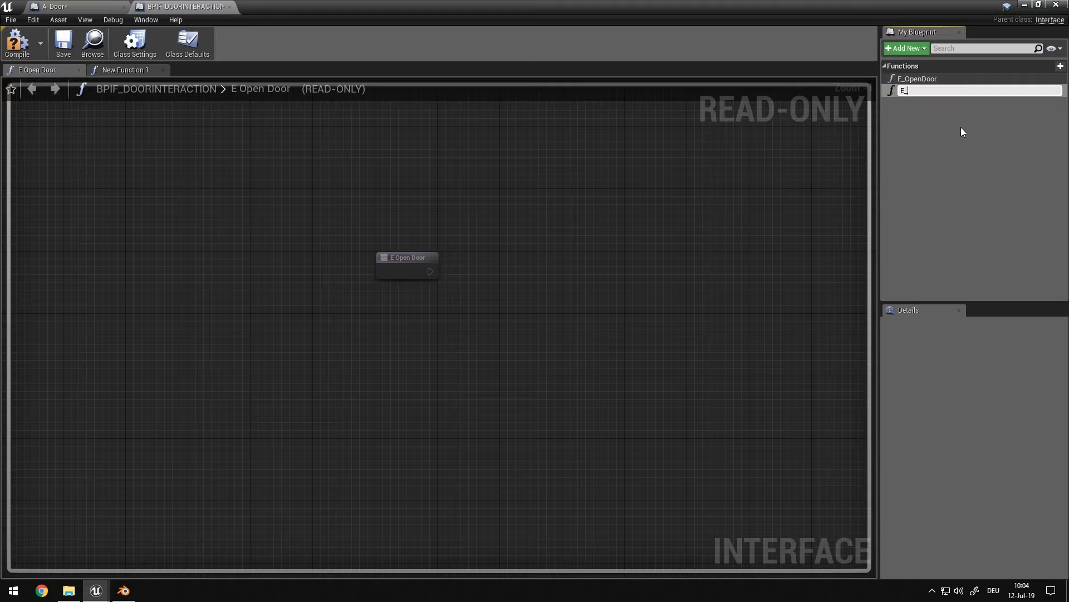
text(NudgeDoor)
key(Return)
click(927, 79)
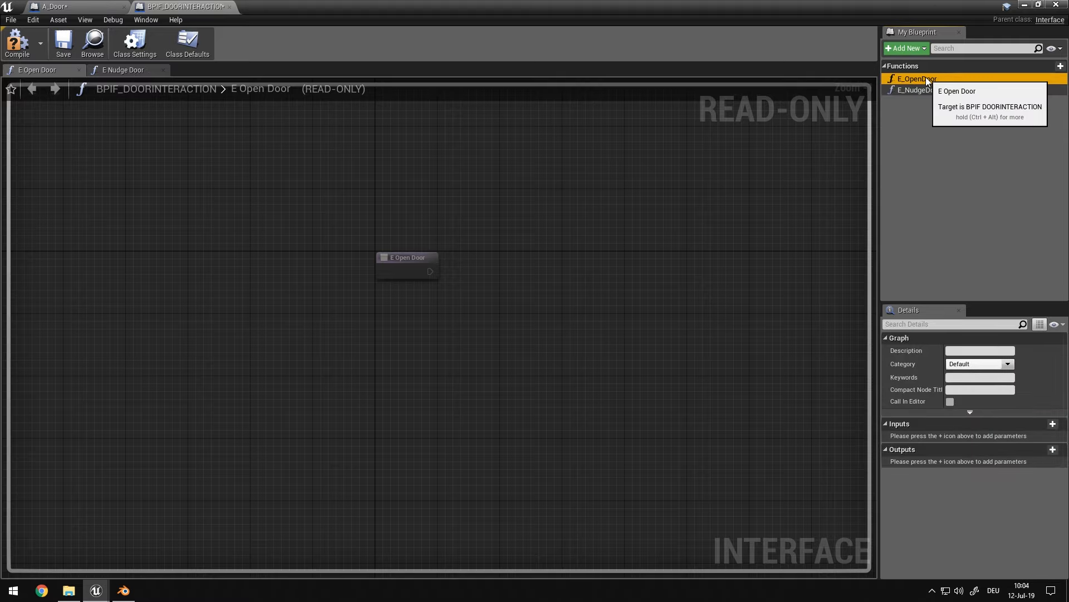
click(925, 78)
click(888, 262)
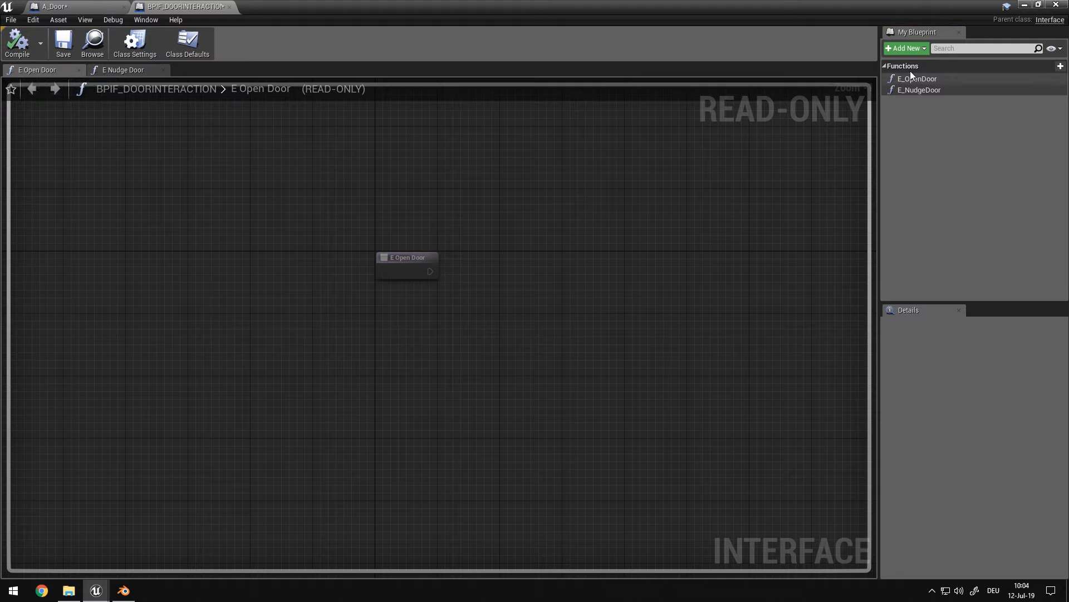
click(926, 78)
click(927, 76)
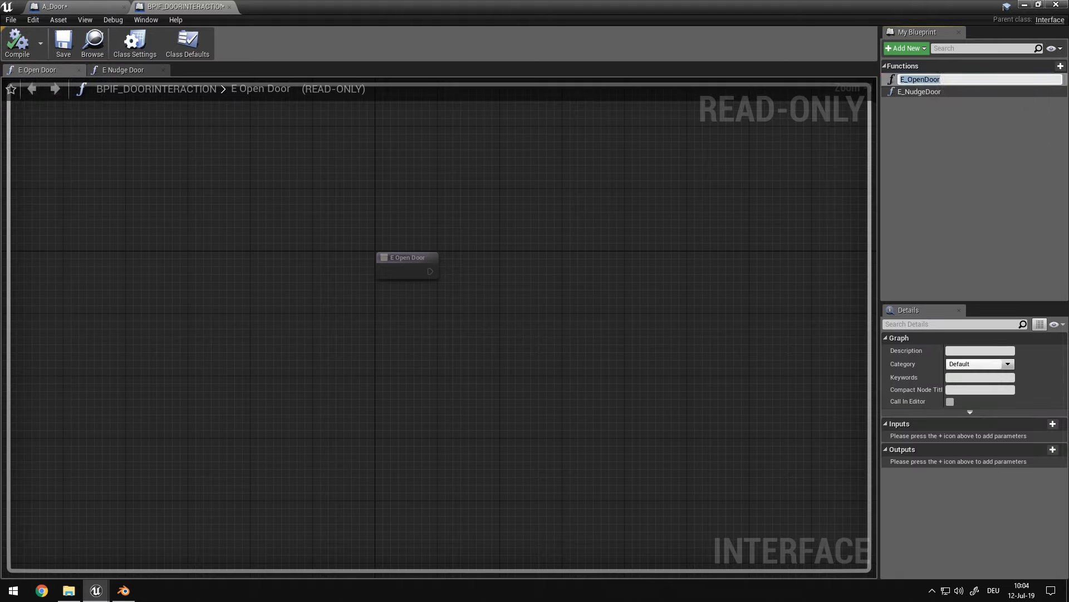
click(974, 129)
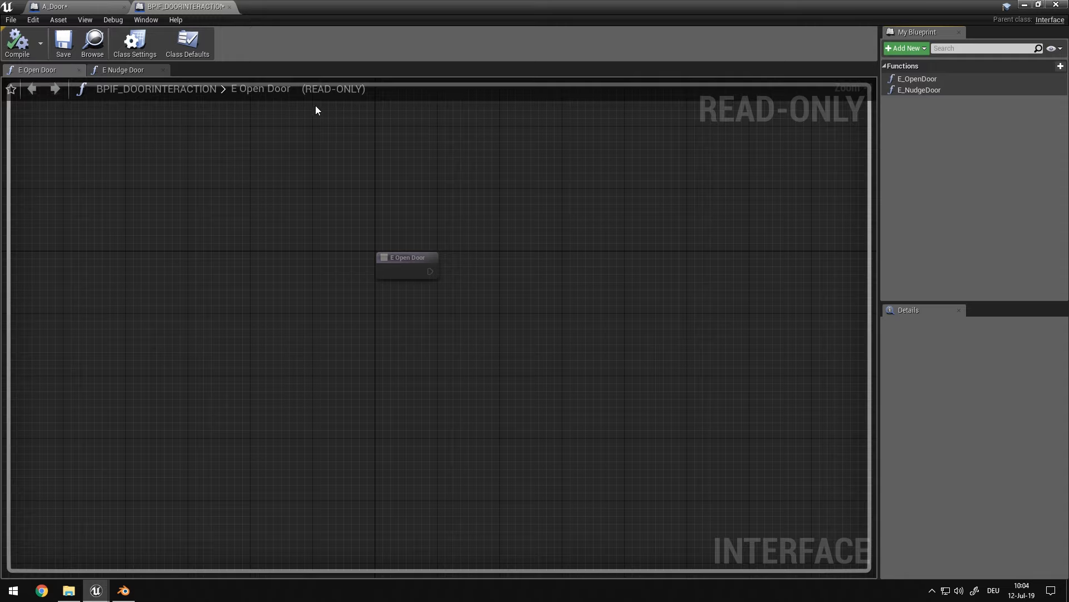
right_drag(513, 308, 557, 339)
Implement the BPIF_DOORINTERACTION interface in the class settings of A_Door, compile and save the Blueprint
click(54, 6)
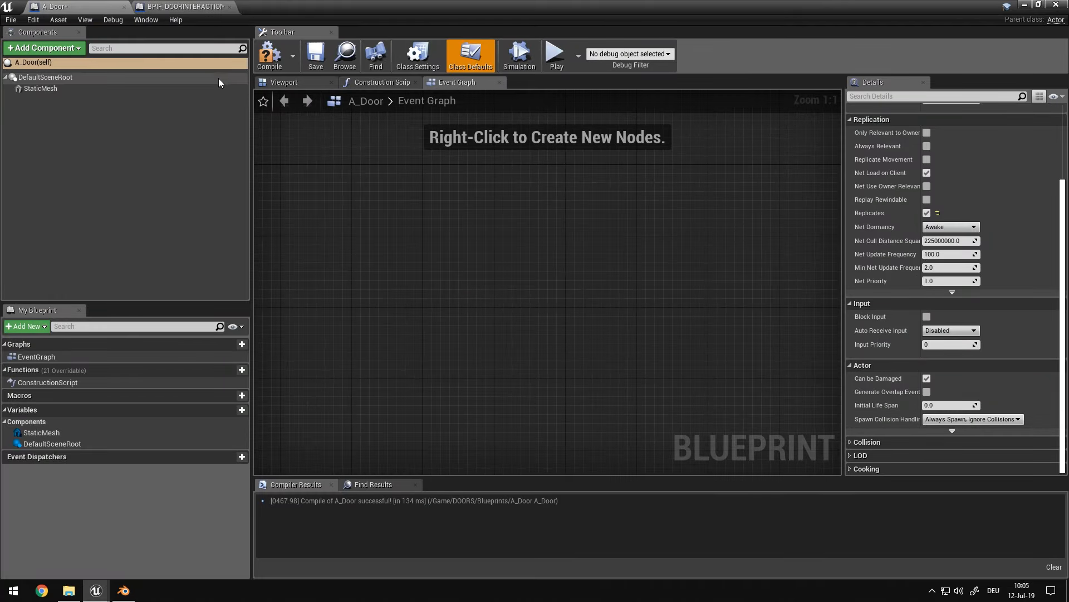
click(269, 55)
scroll(984, 205, up, 3)
scroll(984, 205, down, 3)
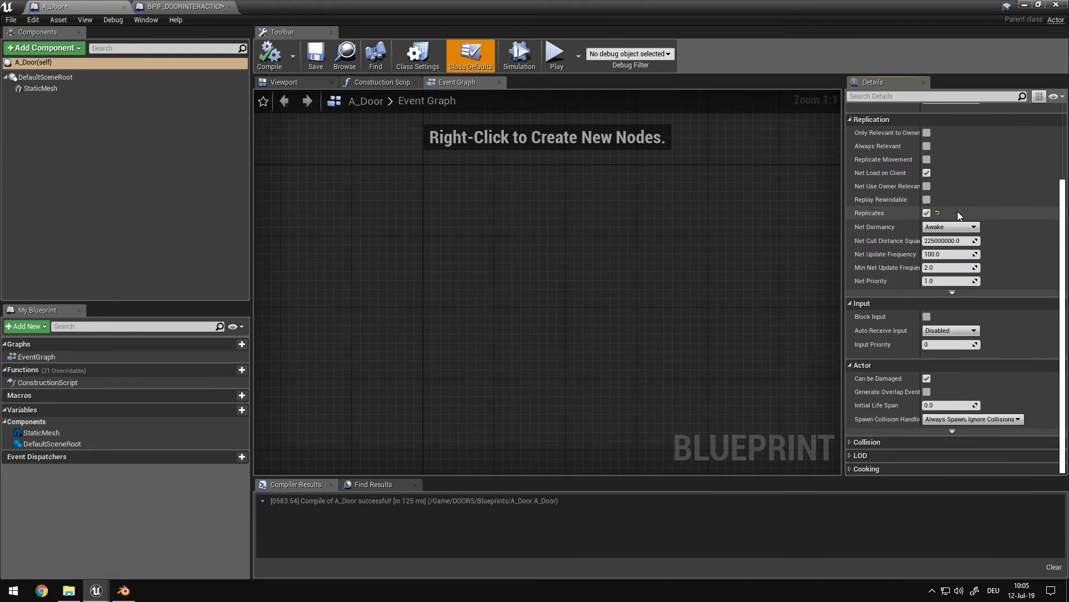
click(418, 56)
click(1040, 290)
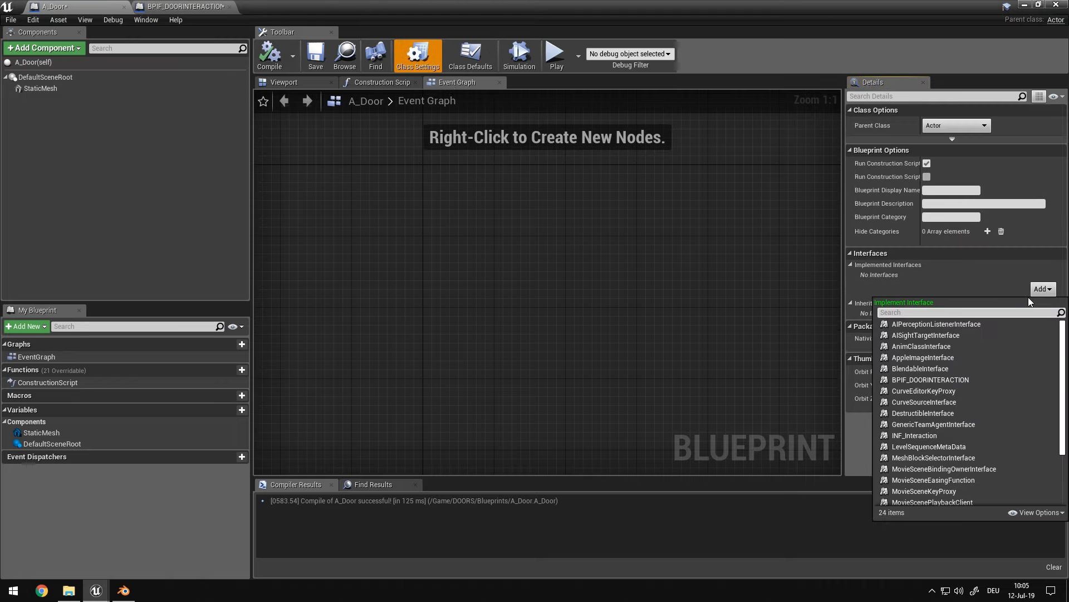
text(bpif)
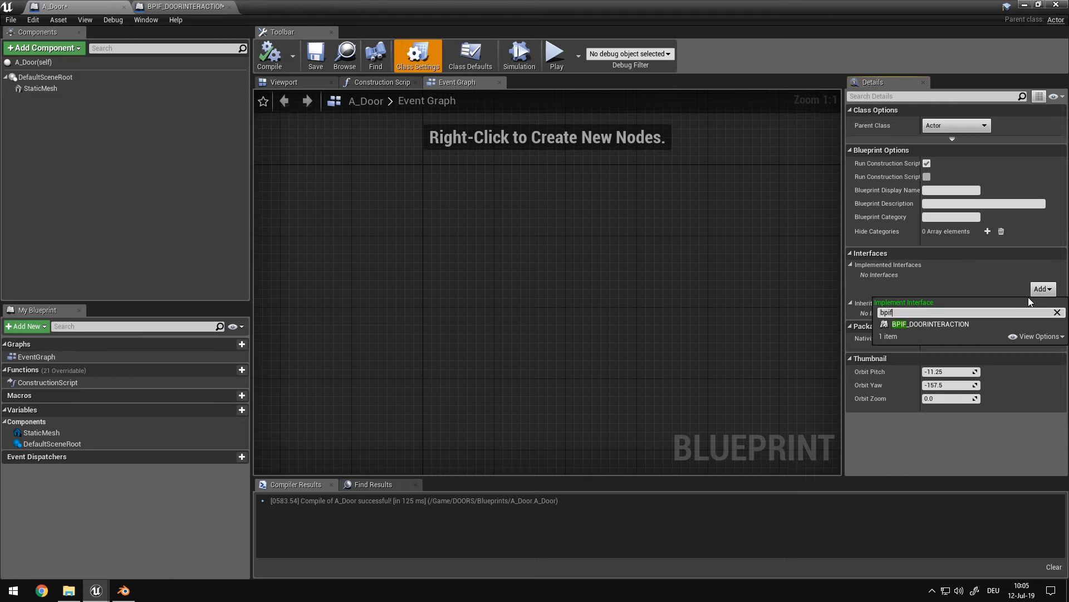
click(941, 324)
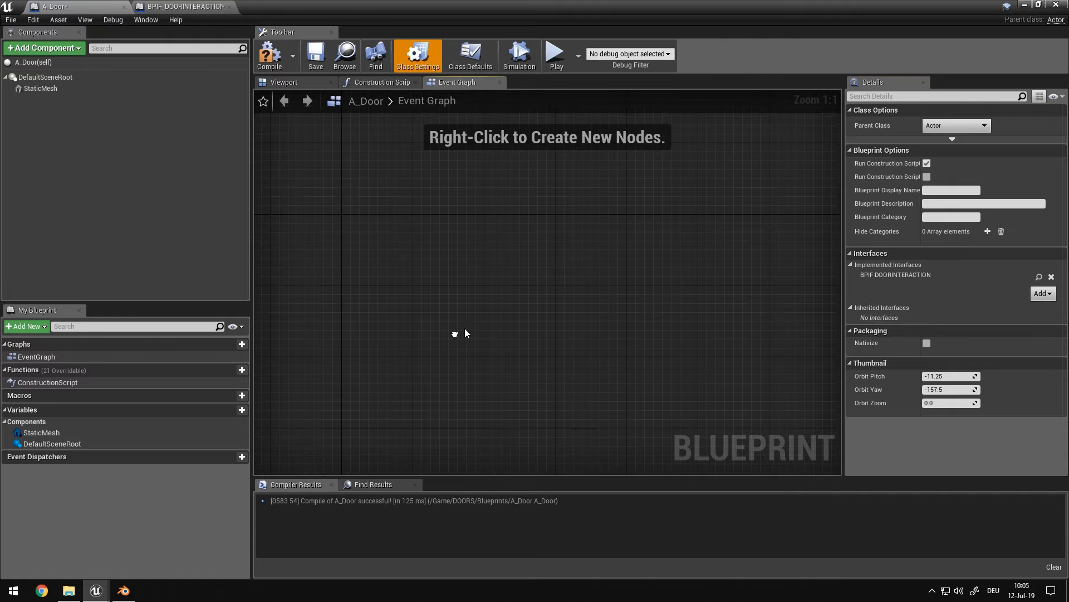
click(269, 56)
click(316, 56)
right_click(470, 209)
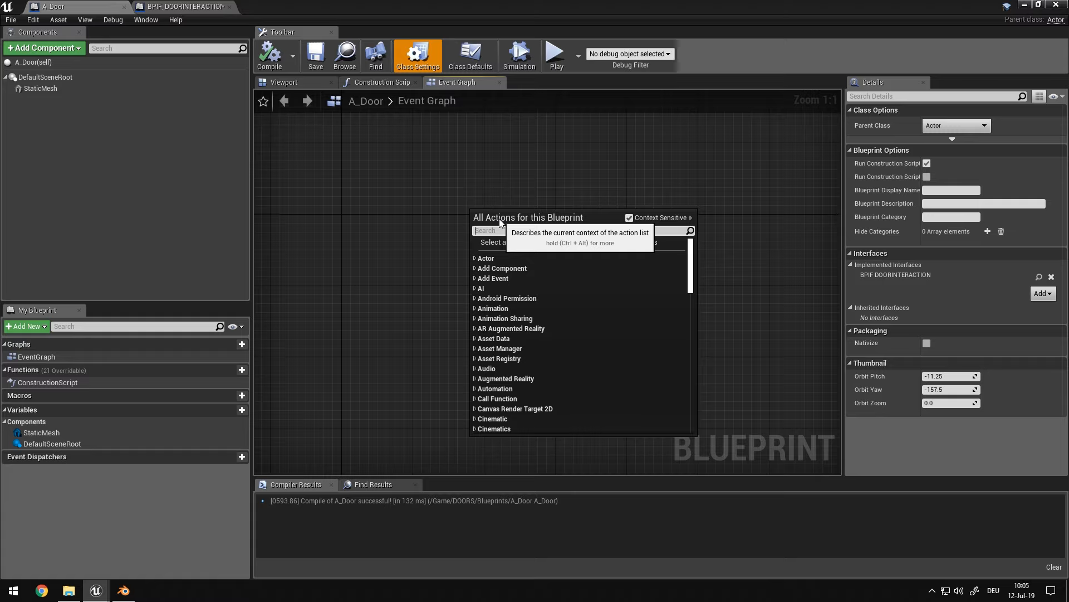
text(door)
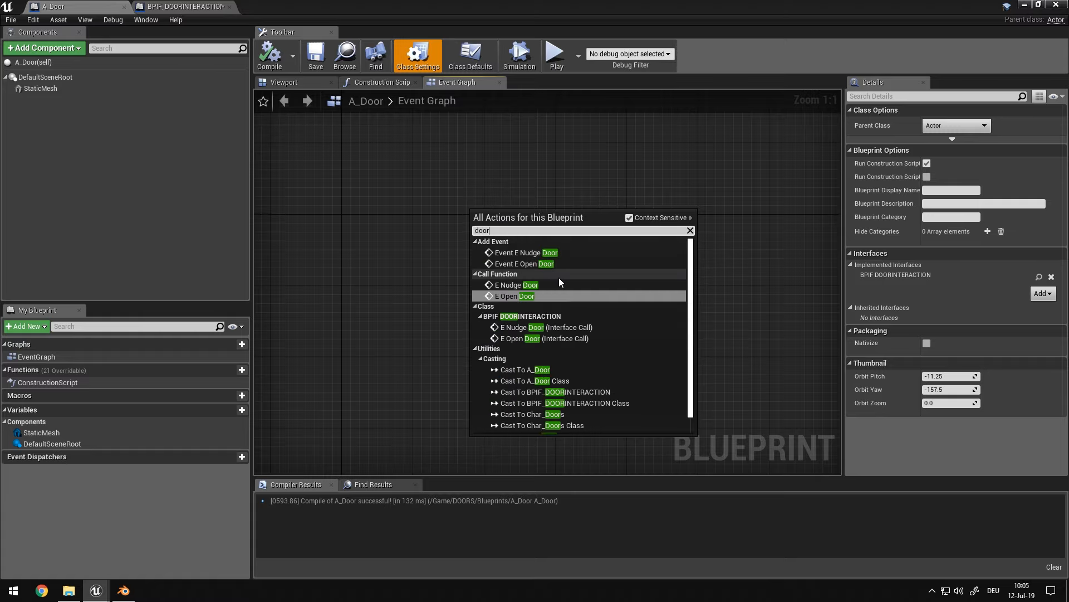
click(536, 294)
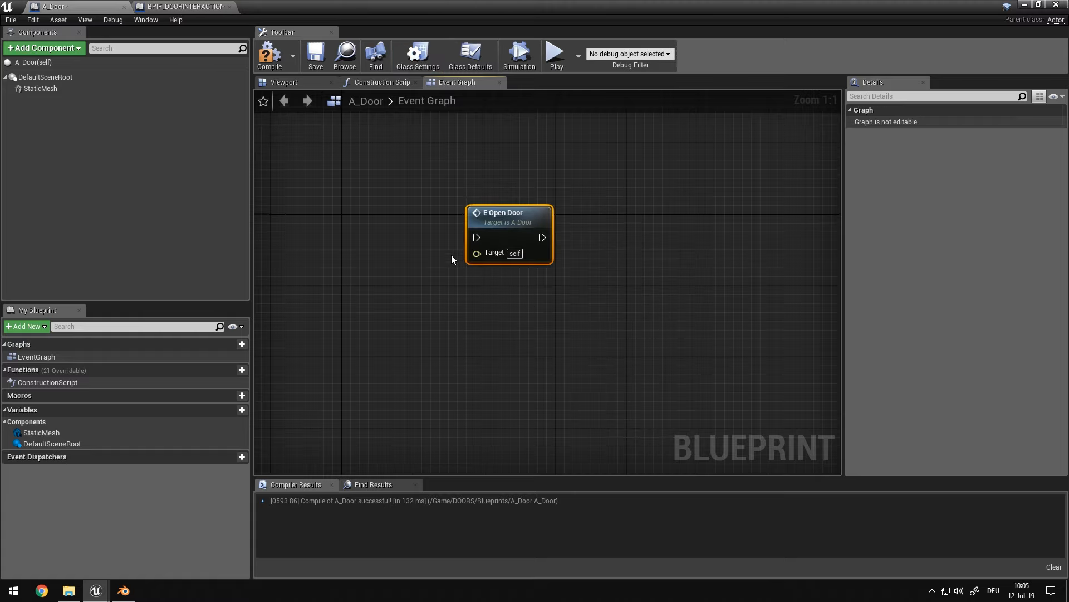
key(Delete)
Add the Event E Nudge Door and Event E Open Door nodes to A_Door's Event Graph, with Open Door placed below
right_click(435, 218)
text(e door)
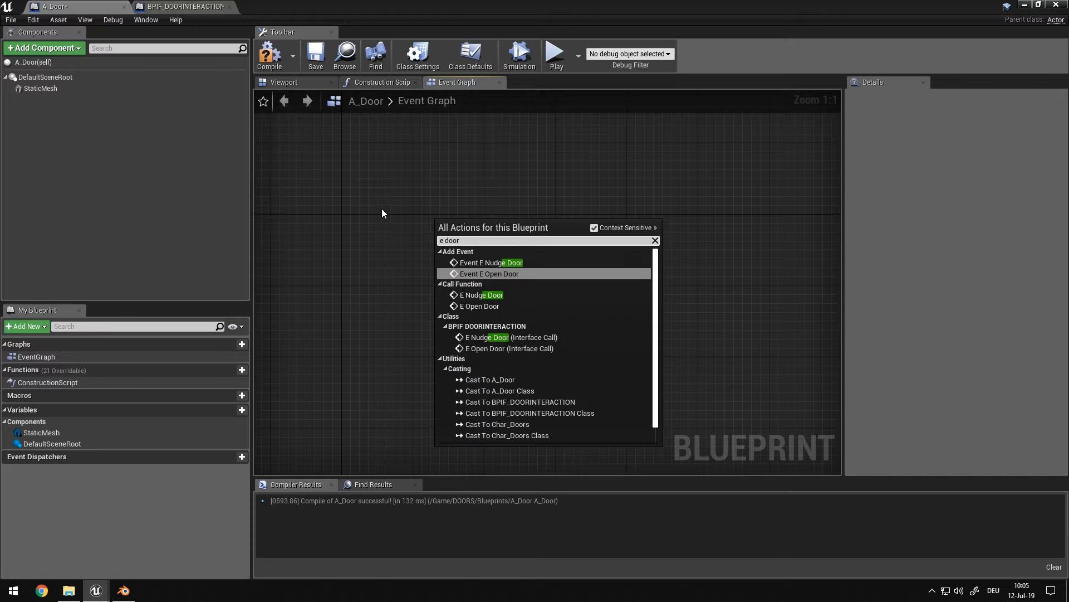
click(482, 264)
right_click(436, 318)
text(e open)
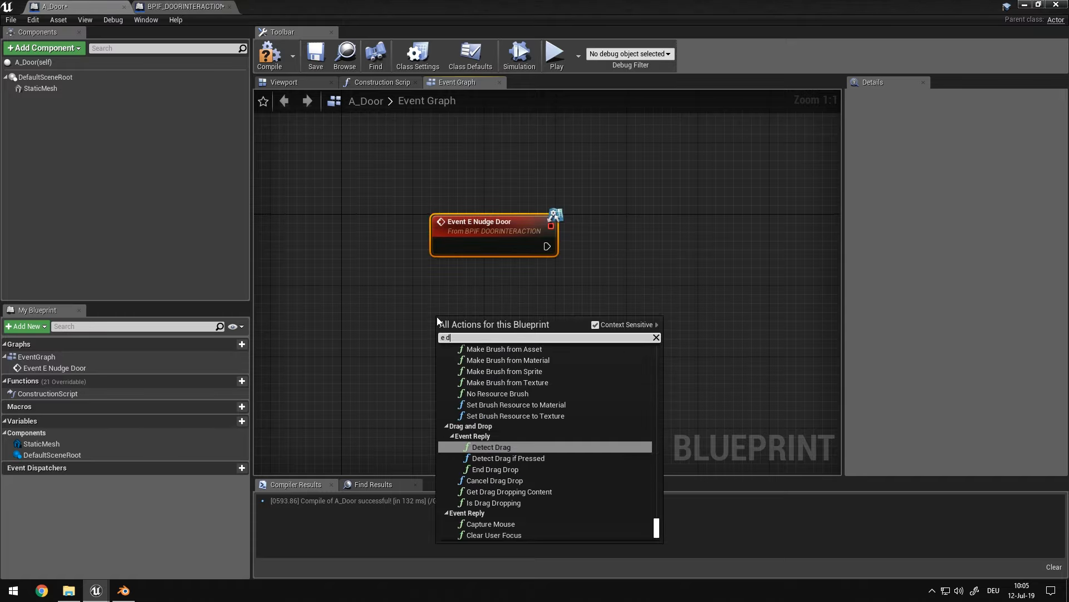
key(Return)
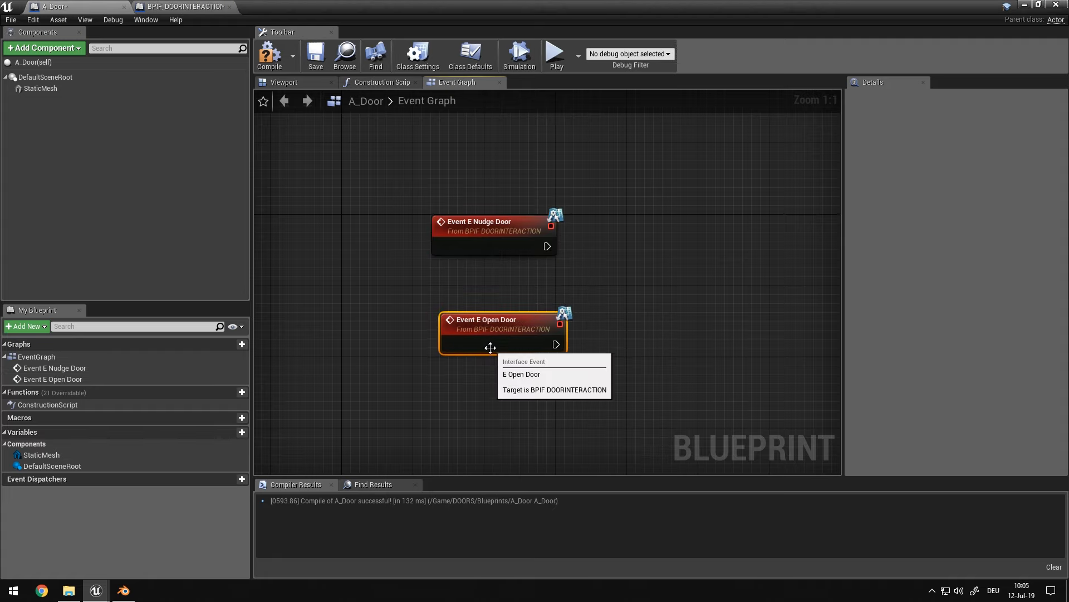
drag(491, 348, 482, 392)
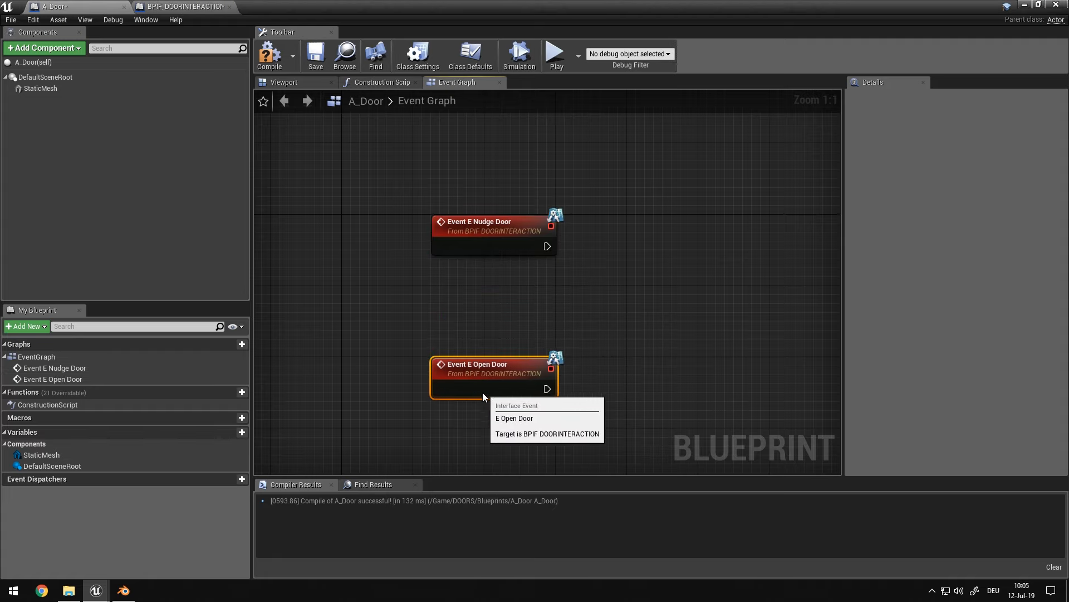
Add a Boolean variable named IsBeingOpened to the A_Door Blueprint
click(242, 432)
text(IsBei)
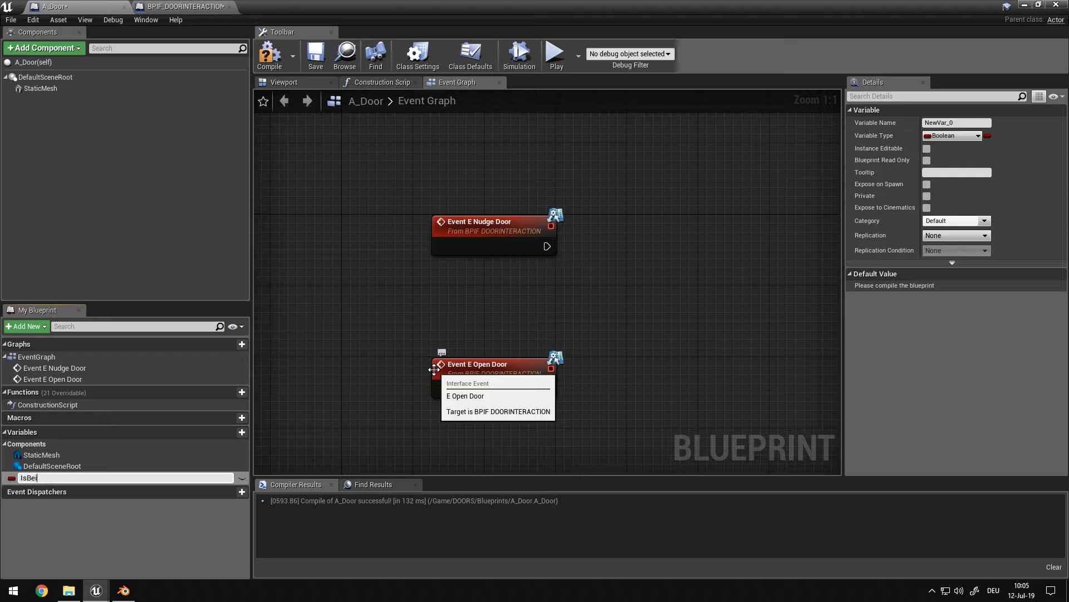
text(ngOpened)
key(Return)
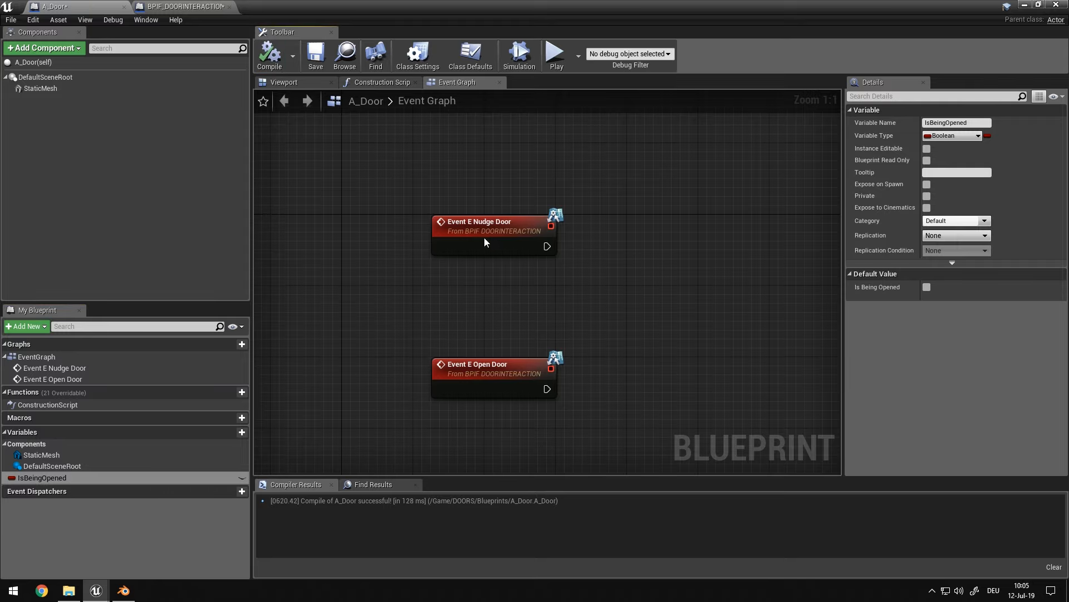
Add an input parameter to the E_OpenDoor function of the BPIF_DOORINTERACTION interface
click(192, 6)
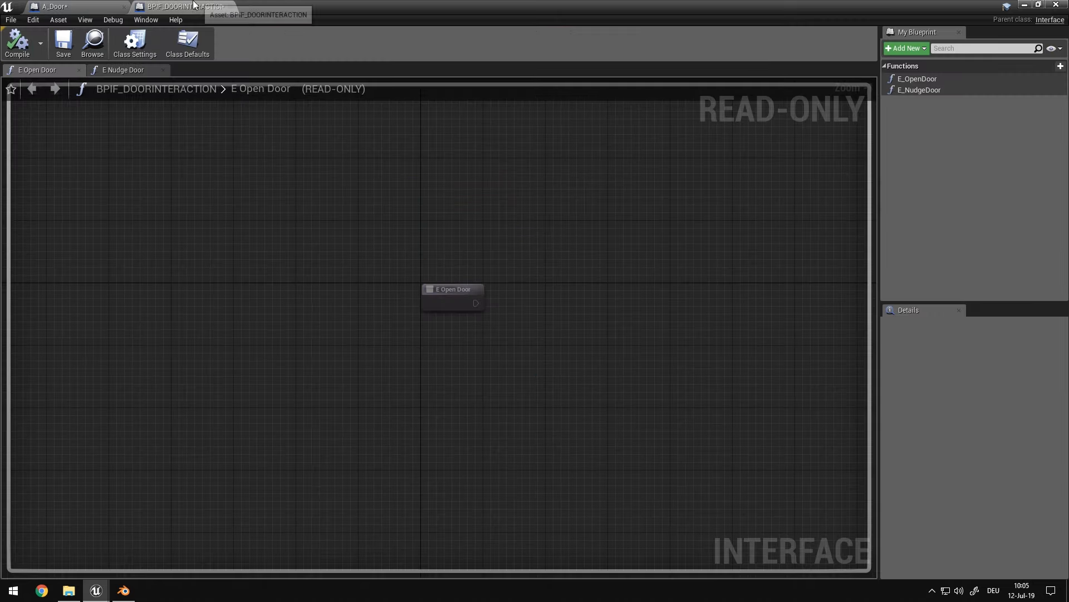
click(950, 78)
click(1053, 424)
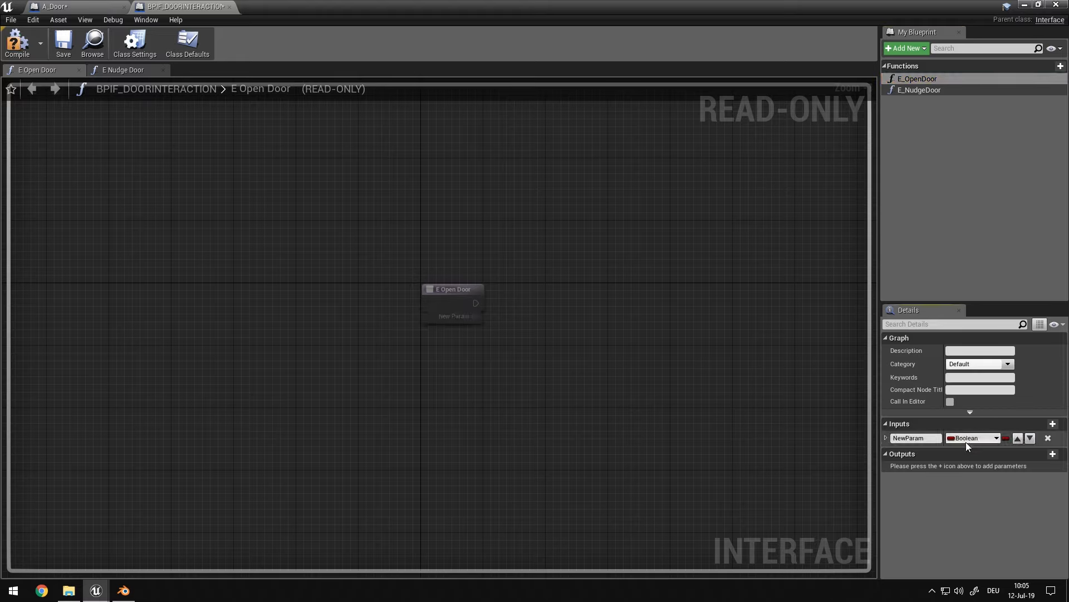
click(972, 438)
text(act)
mouse_move(960, 368)
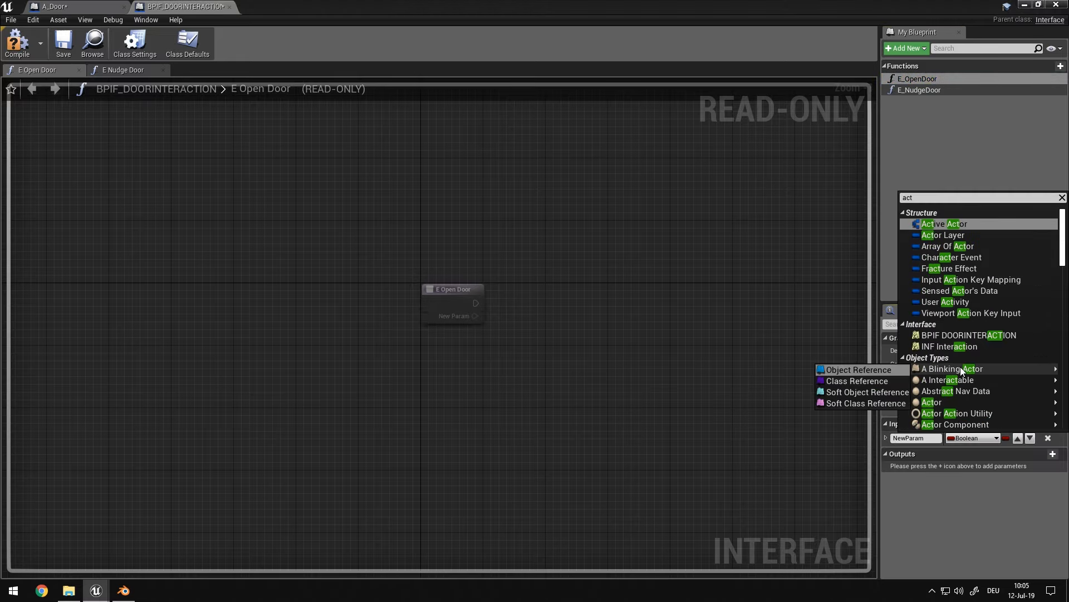
click(17, 44)
drag(522, 3, 525, 88)
click(302, 484)
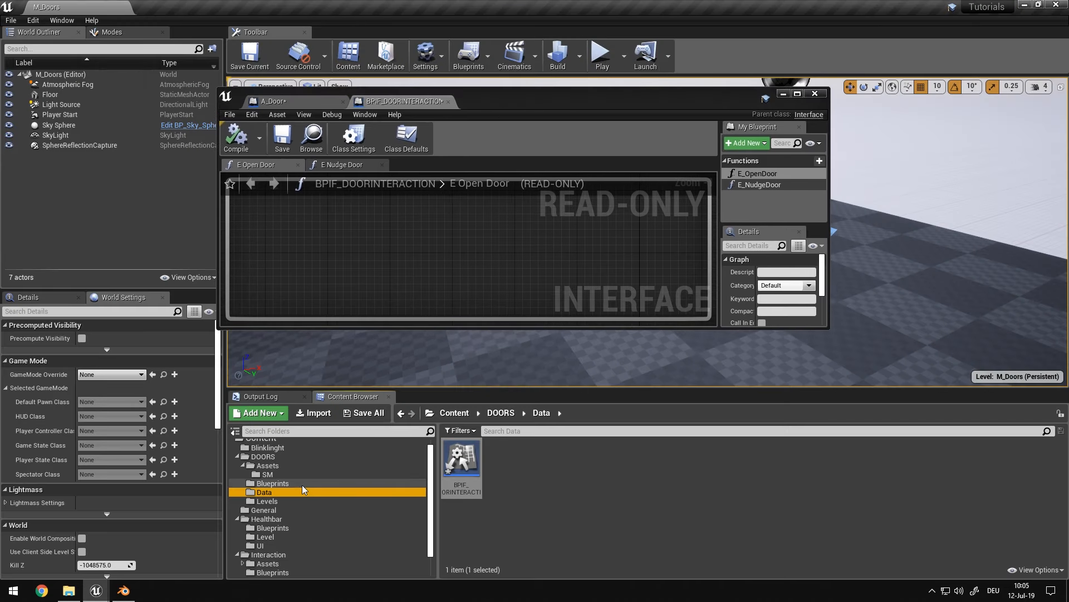
double_click(617, 96)
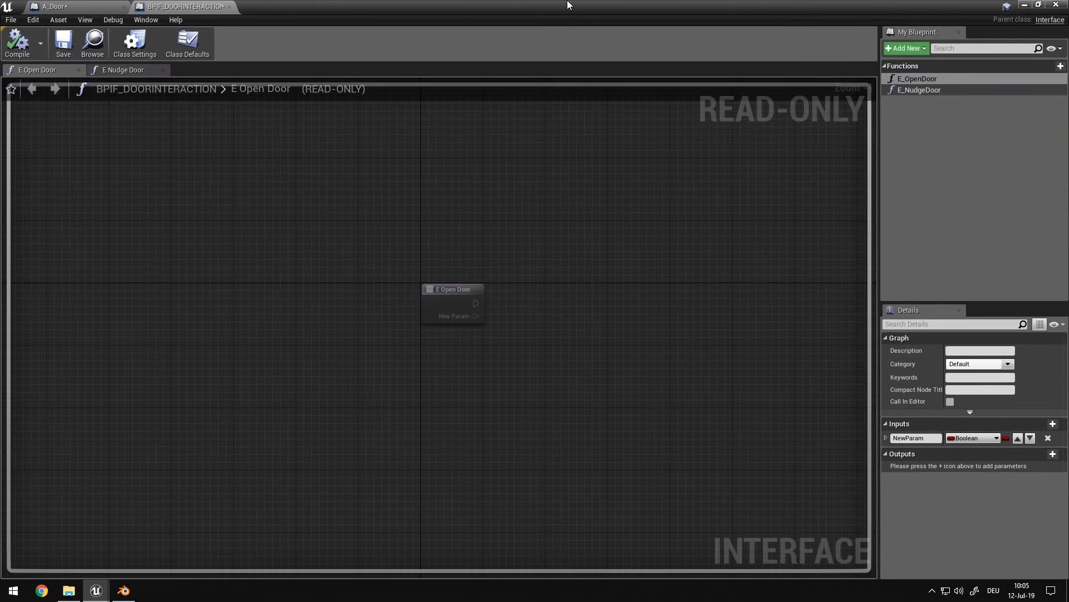
Set the E_OpenDoor input's type to a Char Doors object reference and name it Char Ref
click(980, 437)
text(char door)
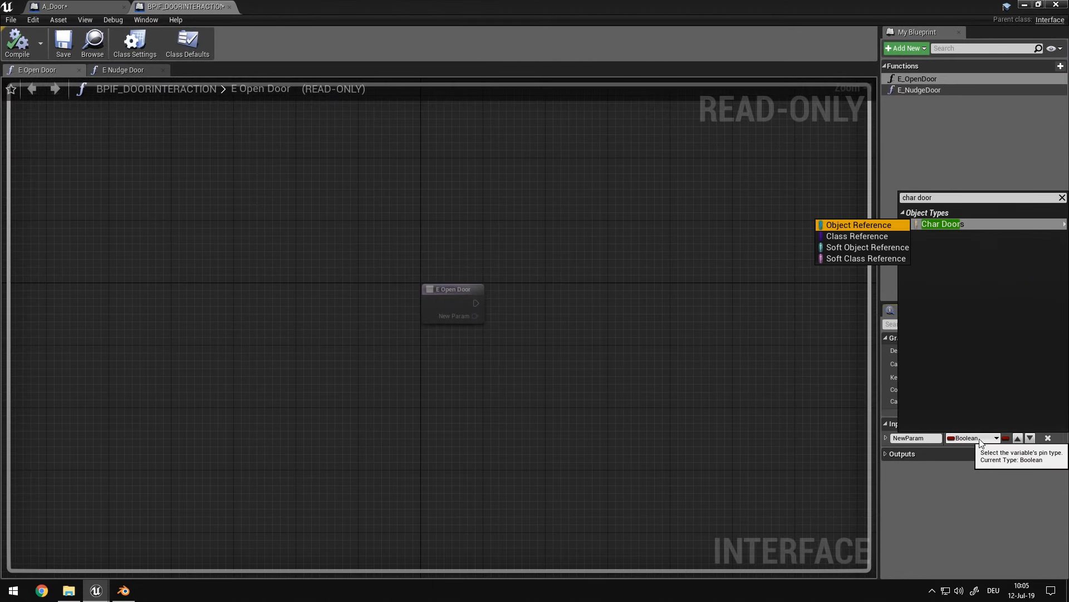
key(Return)
text(Char Ref)
key(Return)
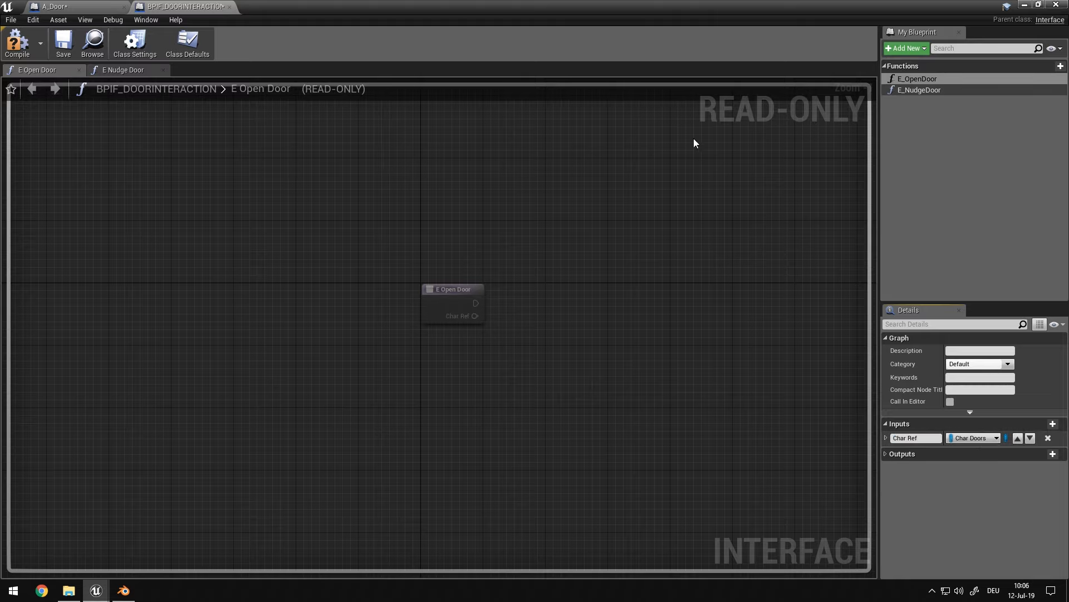
Add a Char Doors input named Char Ref to the E_NudgeDoor interface function
double_click(933, 92)
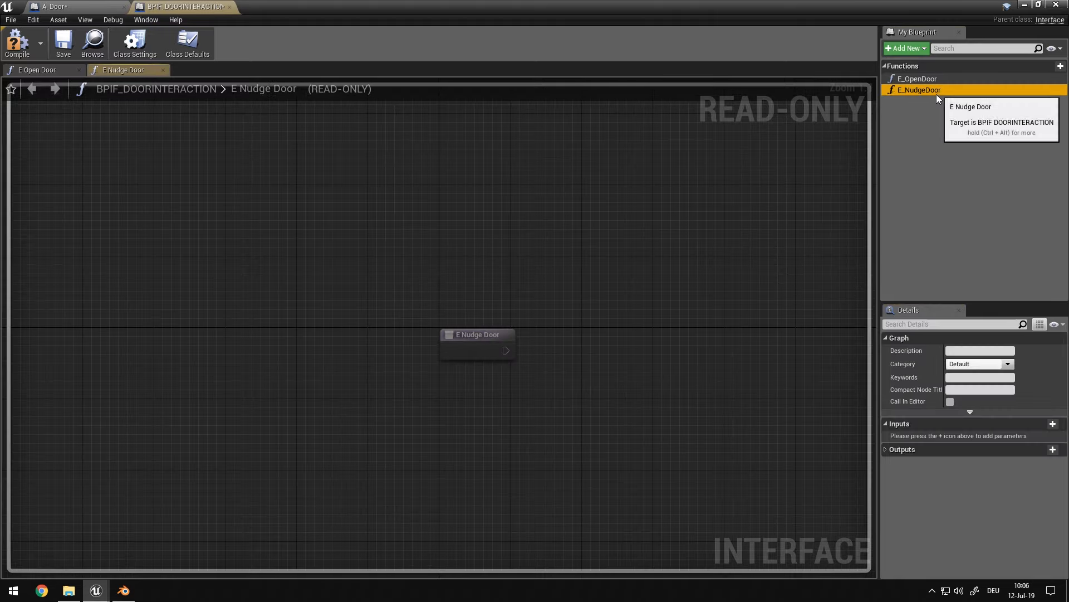
click(1052, 429)
text(C)
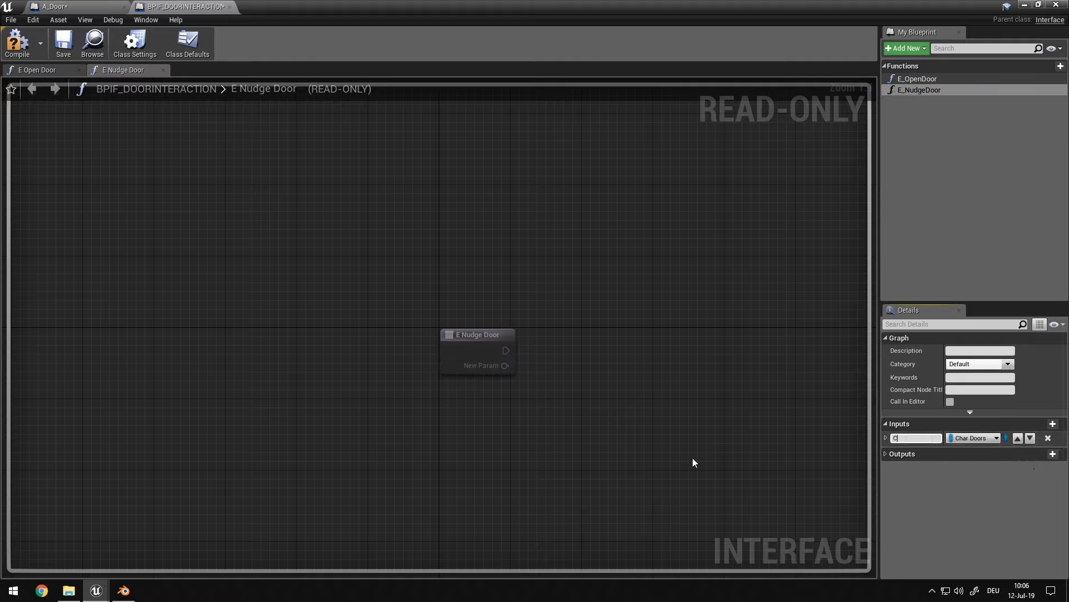
text(har Ref)
key(Return)
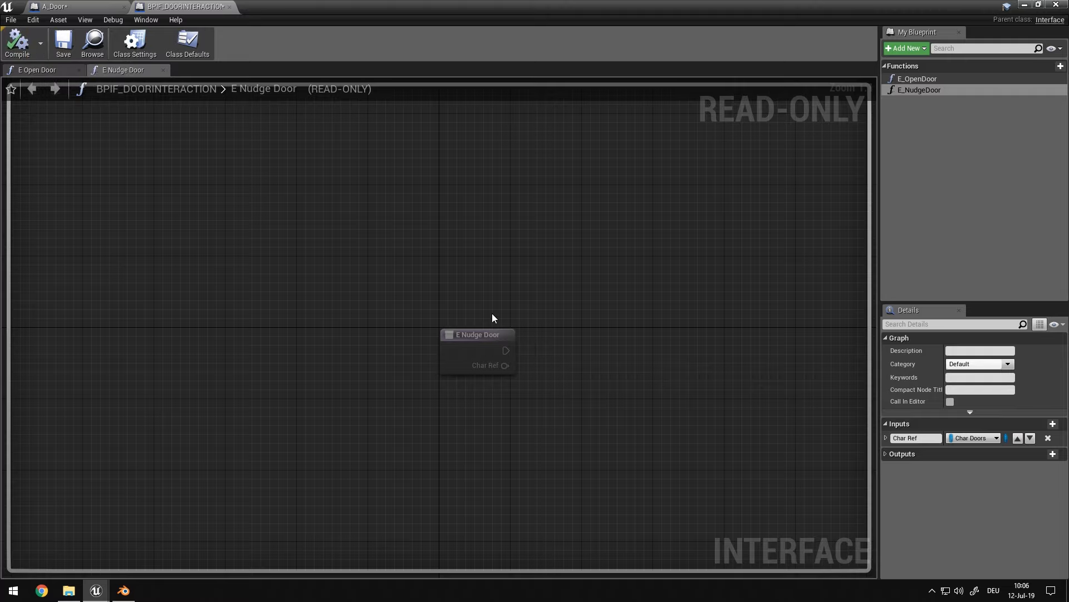
In A_Door's Event Graph, run Event E Open Door into a new Branch conditioned on an Is Being Opened getter
click(55, 6)
right_drag(704, 324, 685, 310)
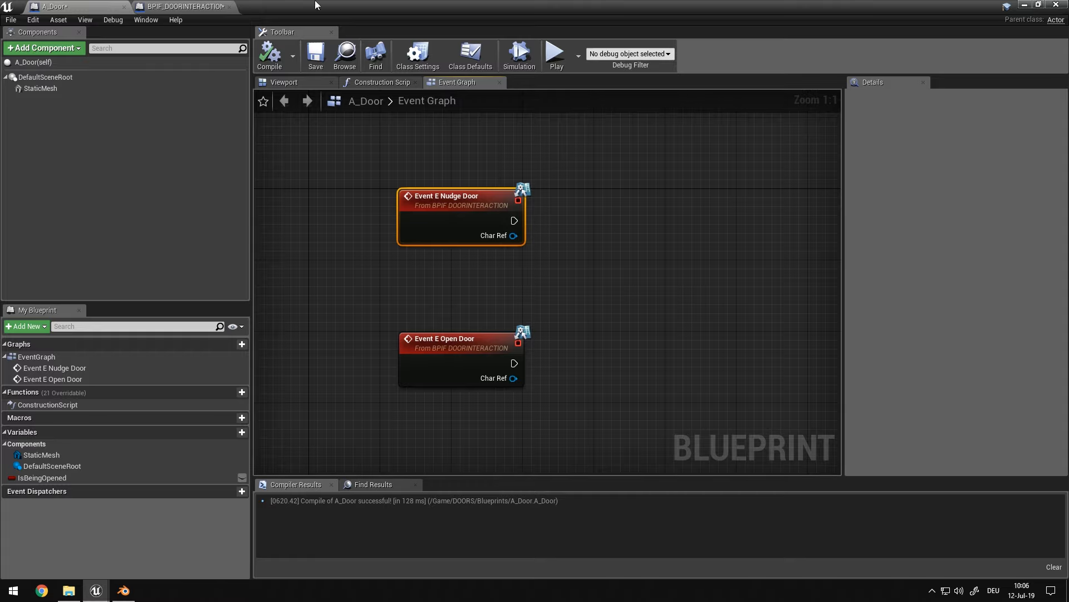
right_drag(561, 332, 692, 241)
drag(70, 474, 502, 290)
click(570, 219)
click(573, 225)
drag(575, 257, 532, 291)
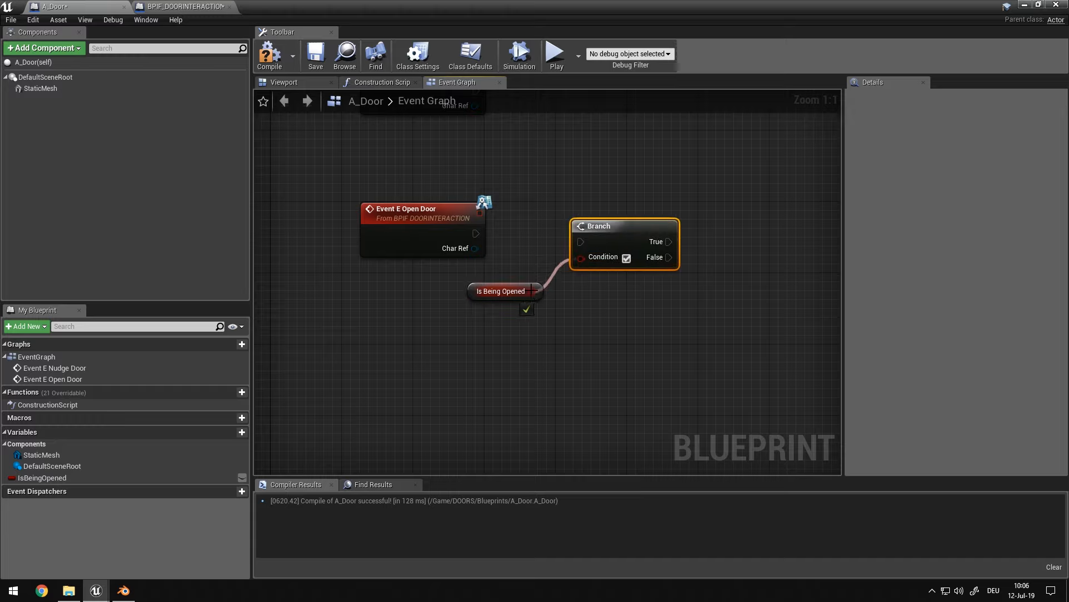
drag(575, 241, 479, 233)
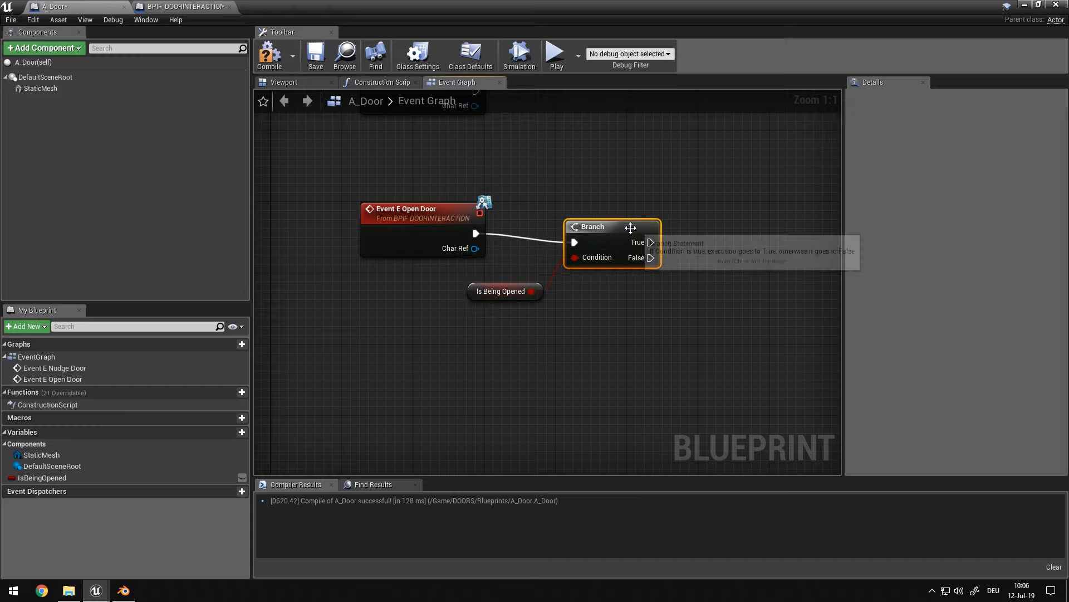
Insert a NOT Boolean node between the Is Being Opened getter and the Branch condition
right_drag(661, 321, 462, 298)
right_drag(425, 225, 397, 243)
right_drag(267, 314, 536, 300)
mouse_move(544, 281)
mouse_down()
mouse_move(456, 308)
mouse_move(534, 286)
mouse_up()
text(not)
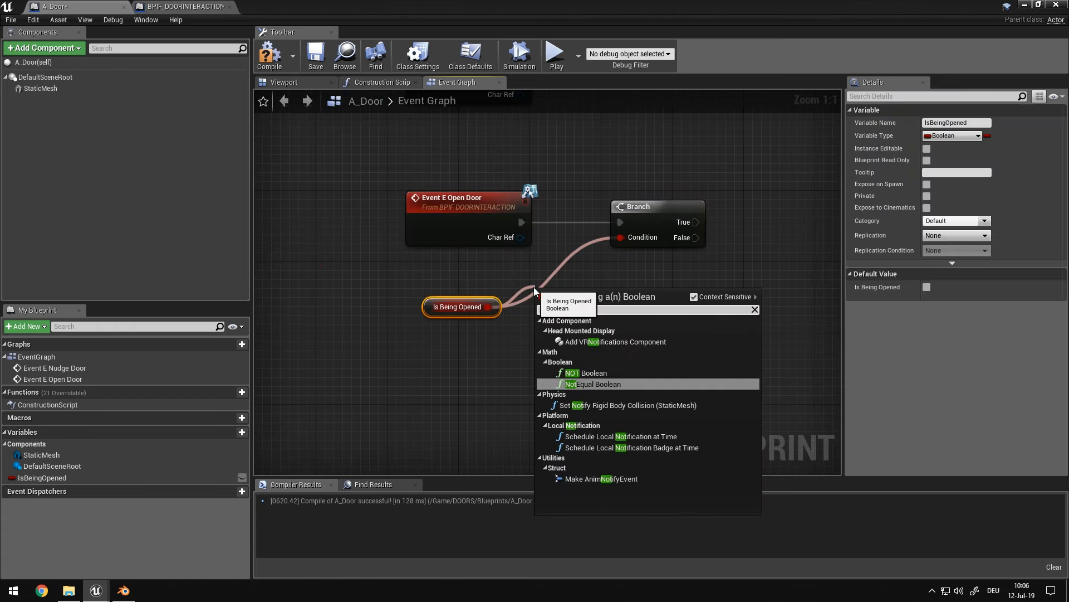
key(Return)
mouse_move(595, 300)
mouse_down()
mouse_move(621, 238)
mouse_move(577, 305)
mouse_up()
Add a Set Is Being Opened node on the Branch's True output and set its value to true
drag(42, 478, 749, 205)
click(766, 226)
drag(704, 221, 757, 215)
click(793, 237)
right_drag(735, 286, 590, 304)
right_drag(718, 320, 743, 317)
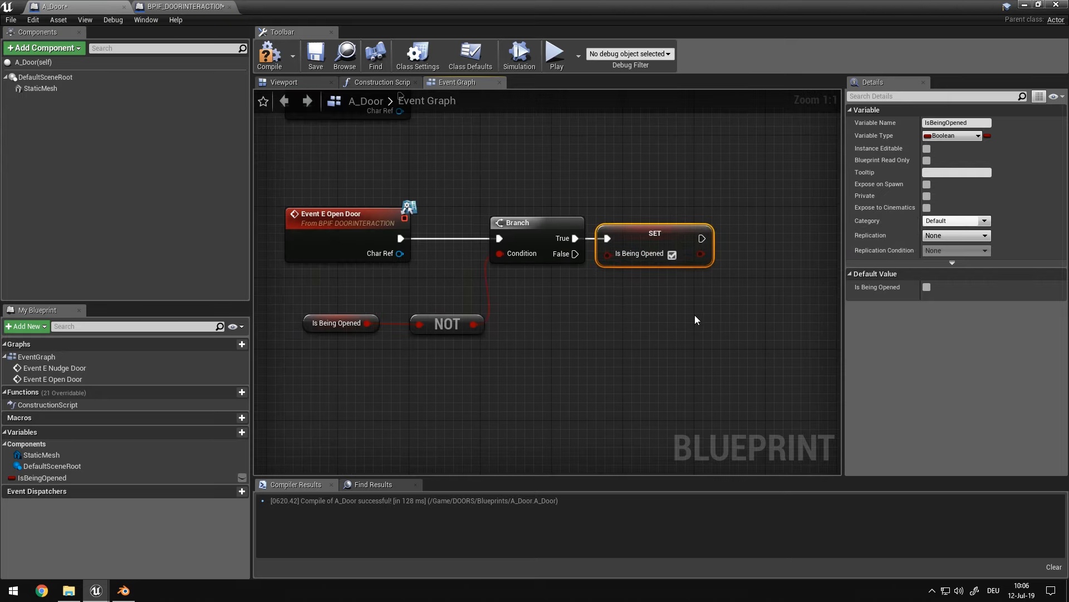
Add a Timeline node to A_Door's Event Graph and name it Open_CloseTimeline
right_click(696, 314)
text(timeline)
key(Return)
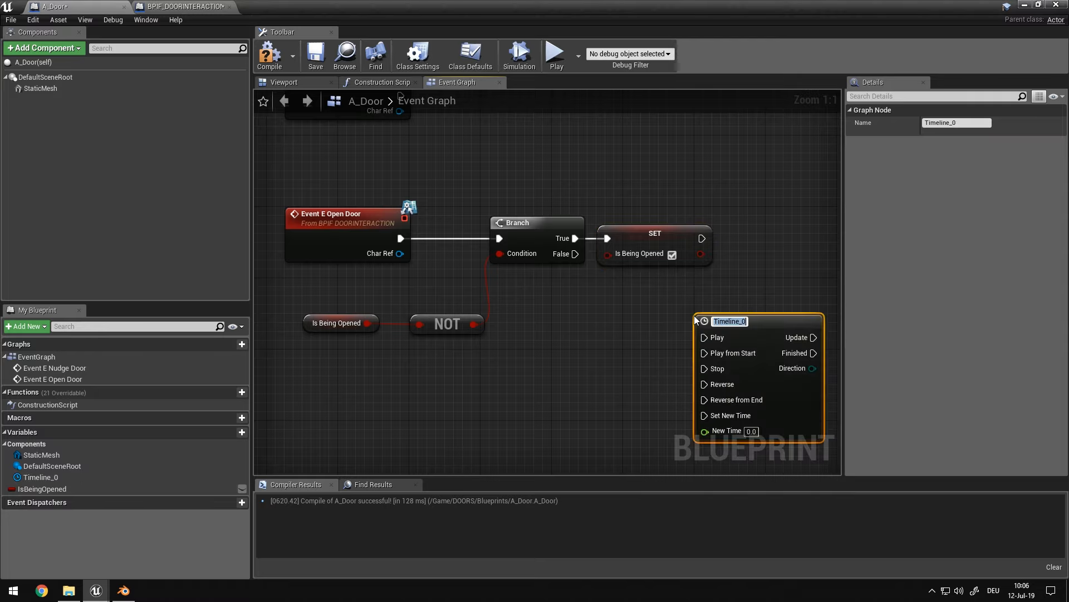
right_click(718, 323)
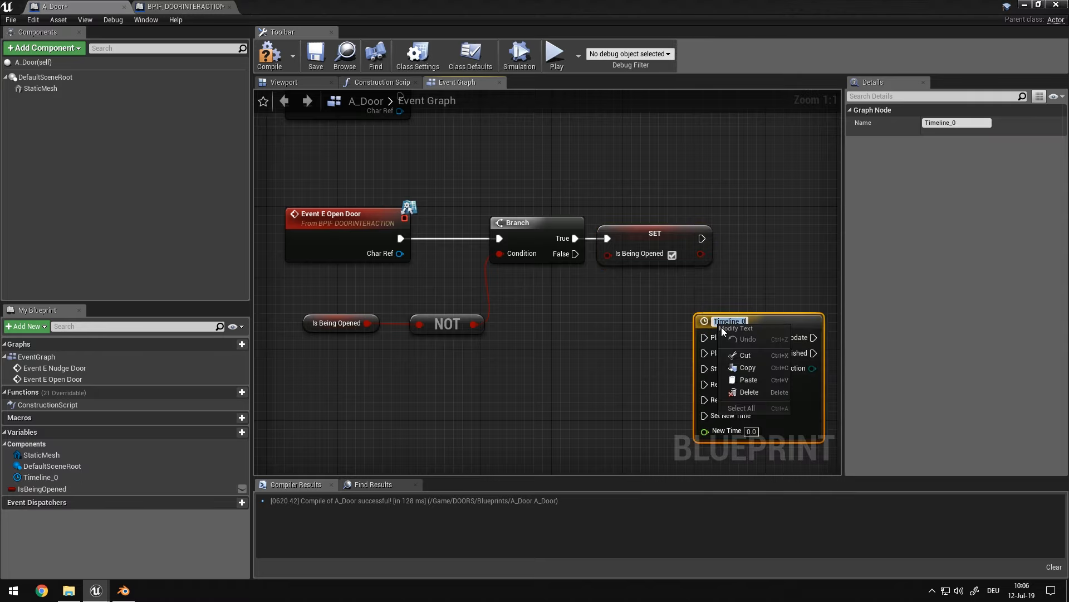
key(Escape)
double_click(716, 321)
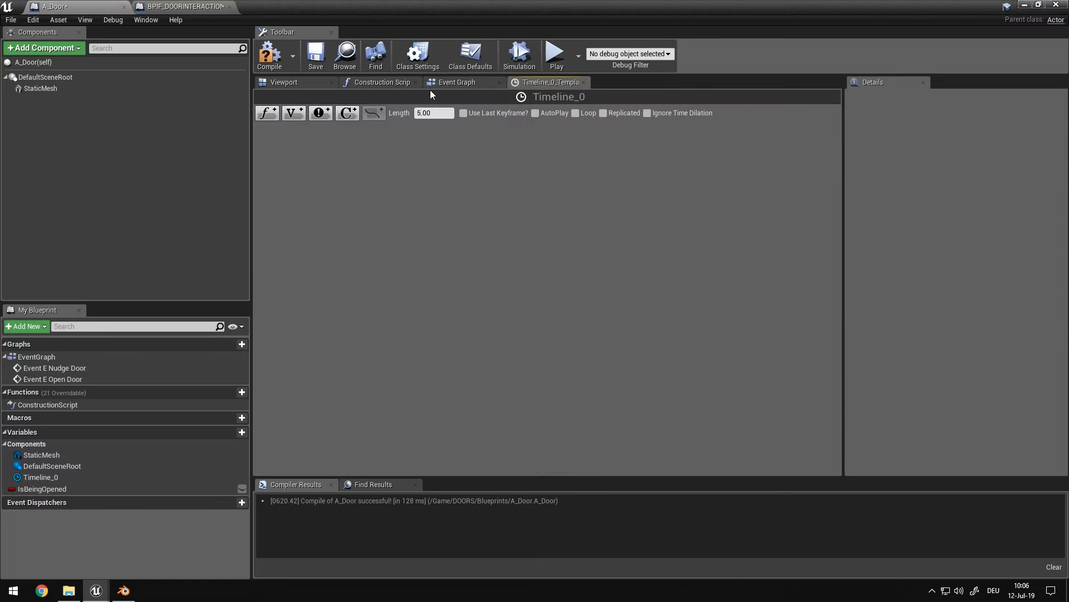
click(445, 83)
click(737, 326)
click(957, 122)
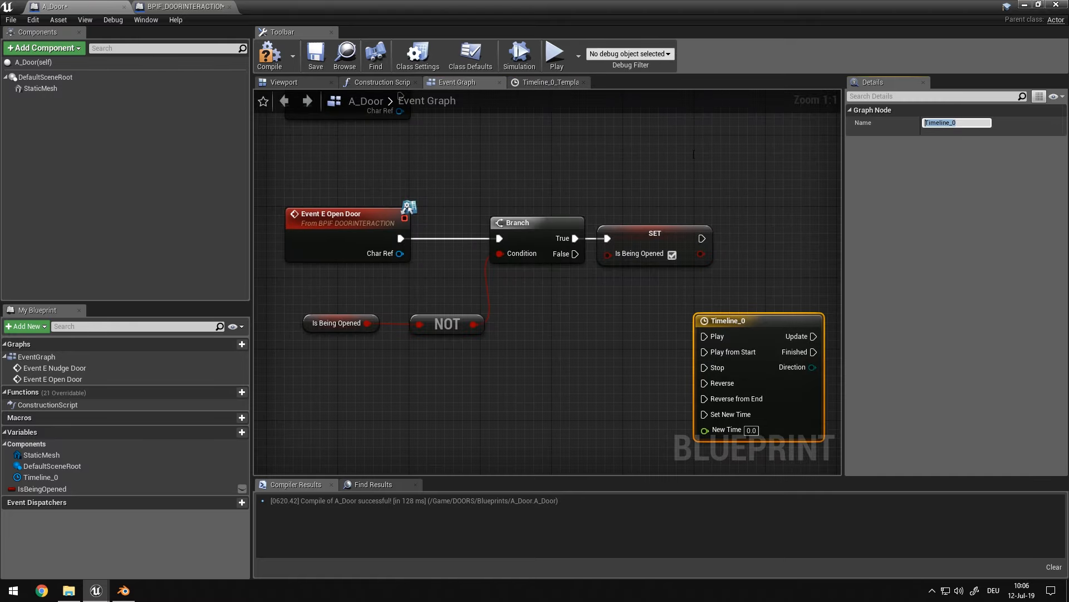
text(Open_CloseTimeline)
key(Return)
Move the Open_CloseTimeline node into the free space below the Event E Open Door logic
drag(755, 320, 797, 235)
right_drag(775, 344, 603, 222)
drag(637, 127, 537, 346)
right_drag(538, 351, 410, 335)
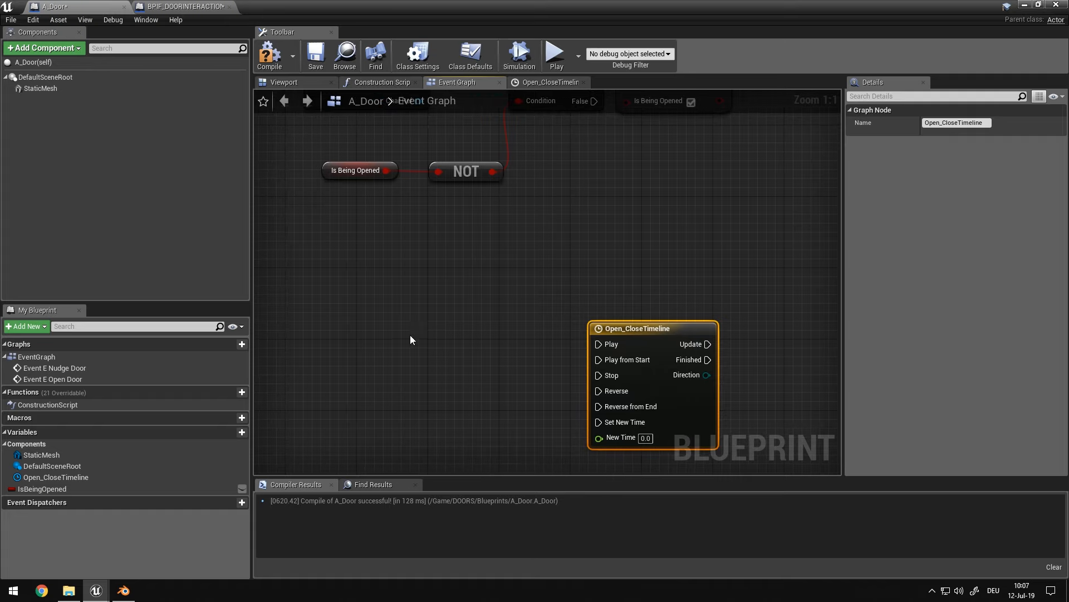
Add a custom event named ROA_OpenDoor beside the timeline and set its replication to Multicast
right_click(382, 340)
text(custom)
key(Return)
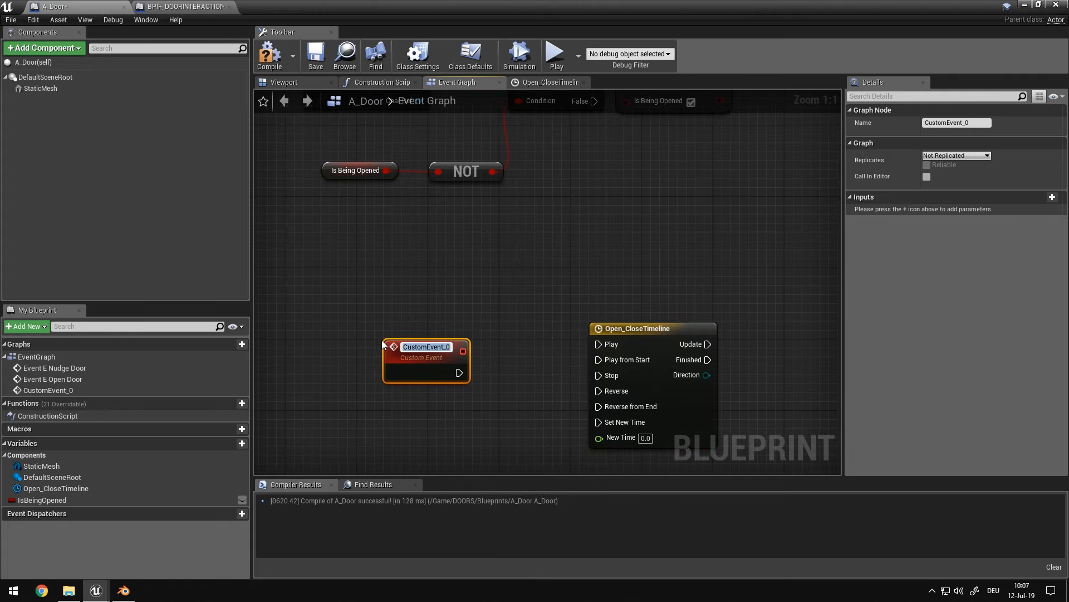
text(ROA)
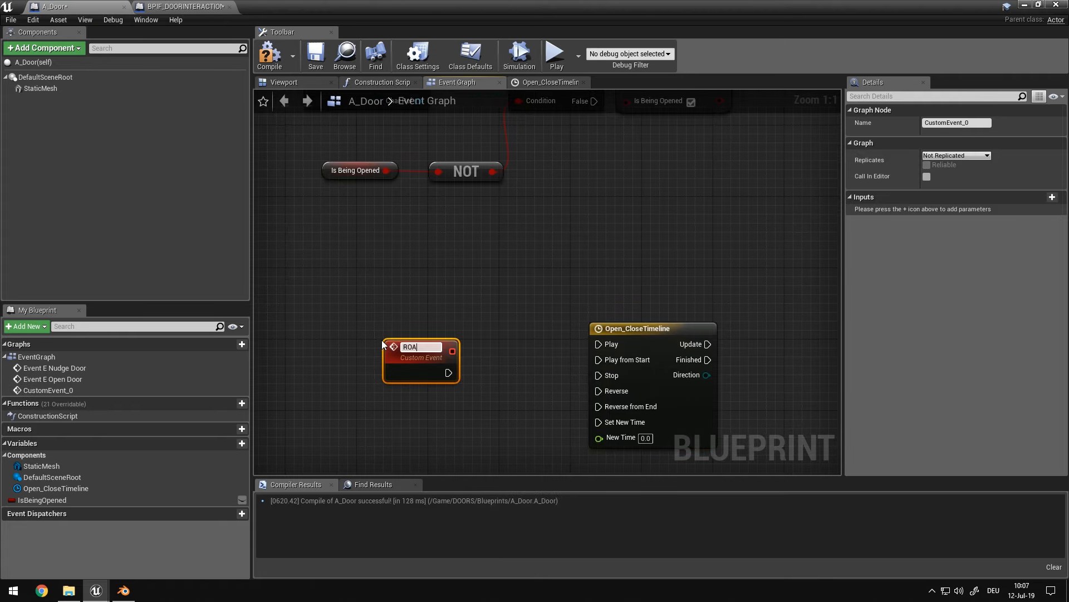
text(_OpenDoor)
key(Return)
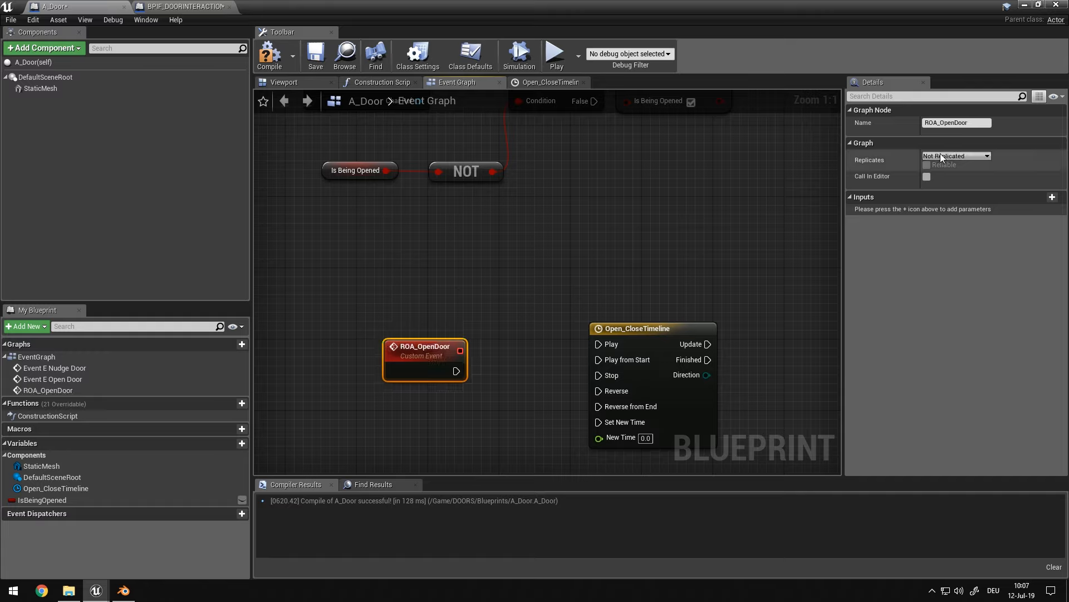
click(947, 155)
click(962, 177)
drag(456, 380, 528, 362)
drag(409, 364, 490, 363)
Add a Boolean input named Is Bein Opened to the ROA_OpenDoor event
click(391, 337)
click(1049, 197)
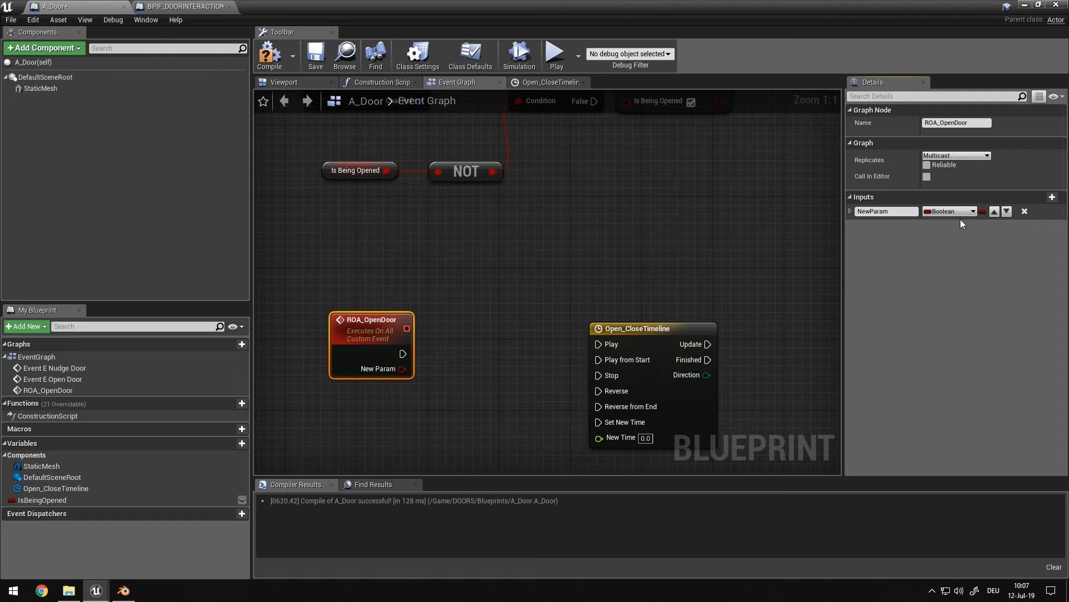
text(Is Bein Opened)
key(Return)
Branch ROA_OpenDoor on Is Bein Opened, wiring True to Open_CloseTimeline's Play and False to its Reverse from End
click(444, 340)
drag(450, 361, 482, 353)
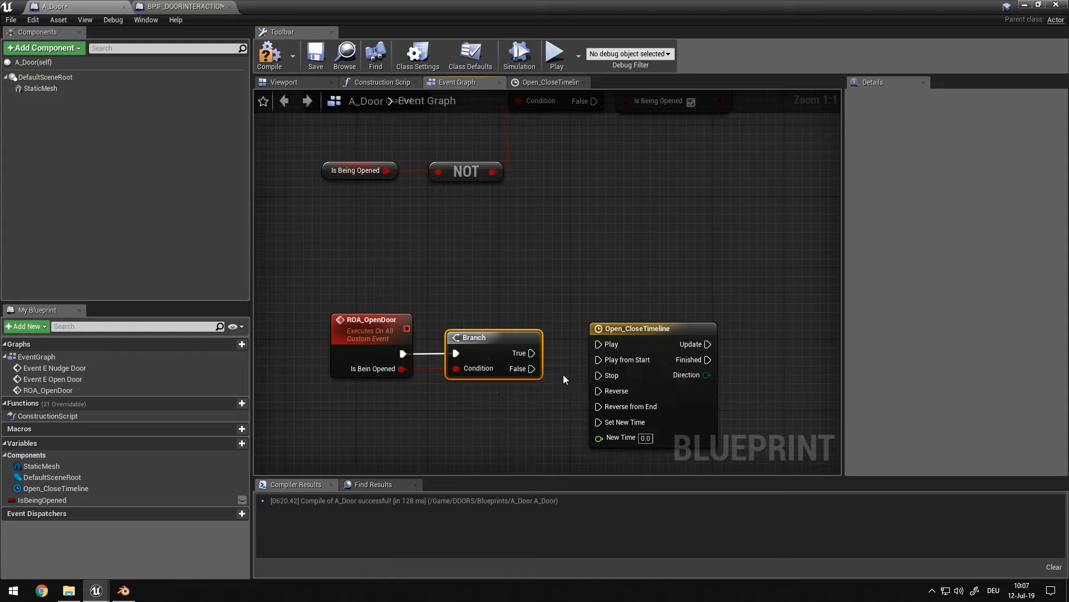
drag(530, 353, 604, 346)
drag(643, 331, 643, 340)
drag(530, 368, 605, 415)
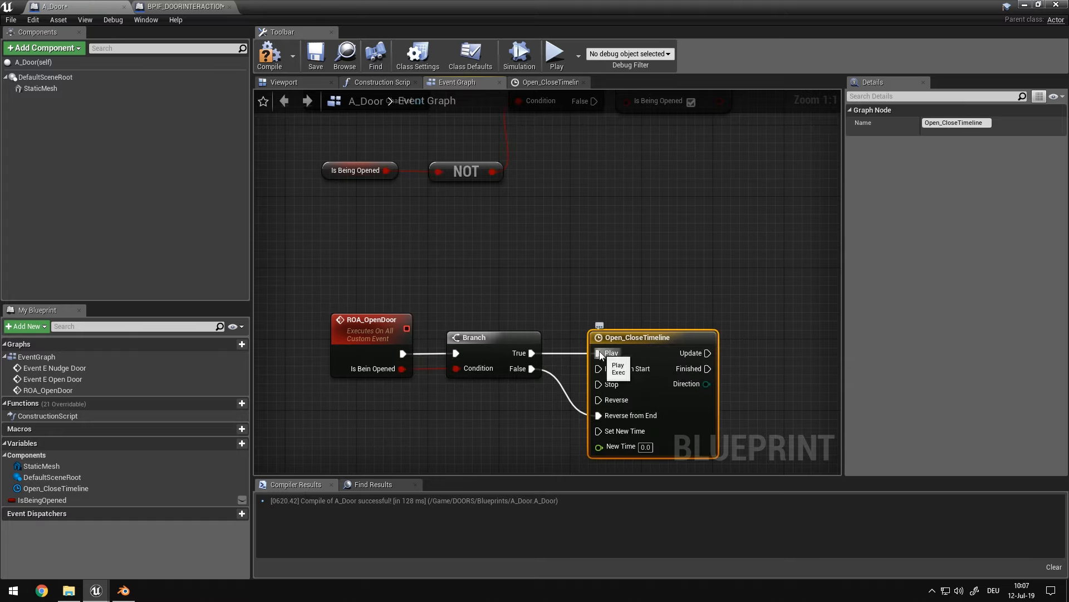